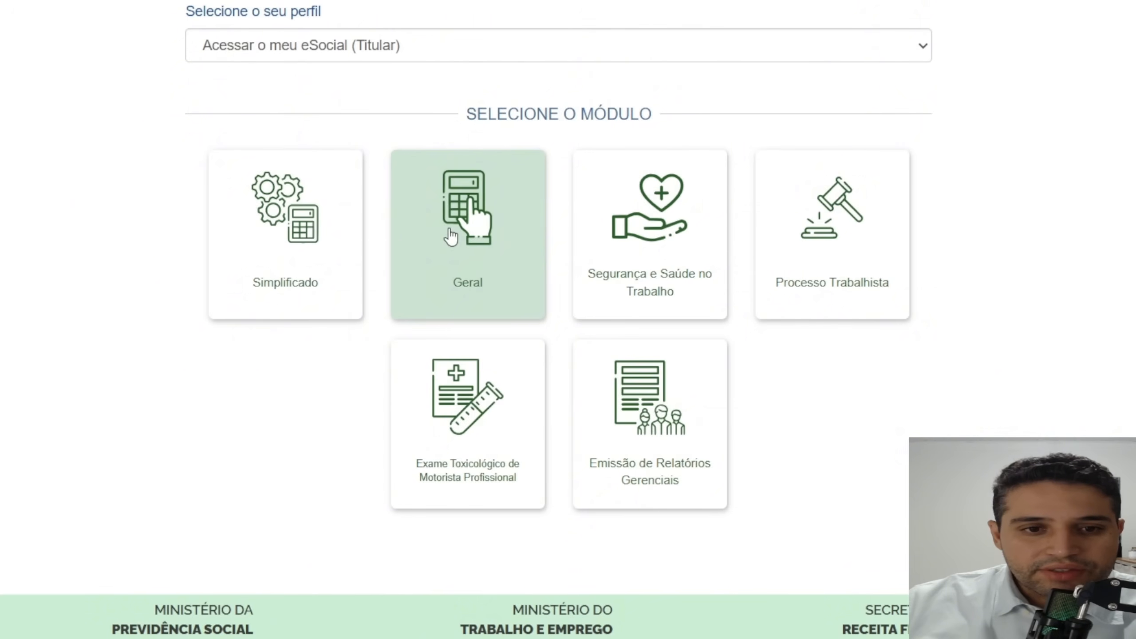
# Enter the Simplificado module and look over its home page with the quick-access options
pyautogui.click(303, 264)
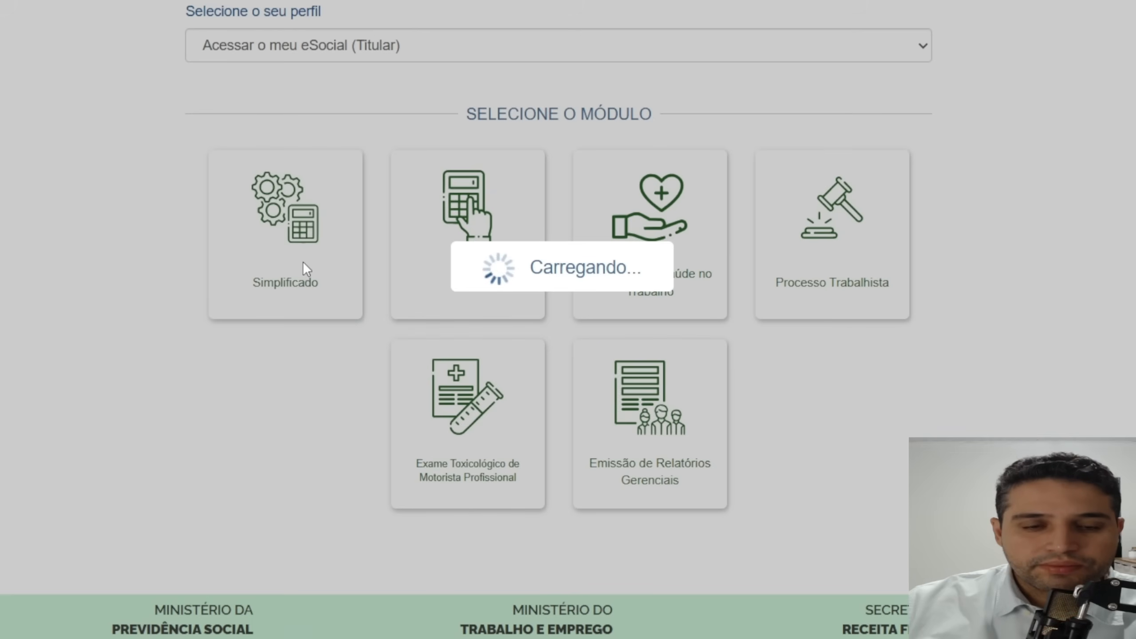
pyautogui.scroll(-3, 393, 197)
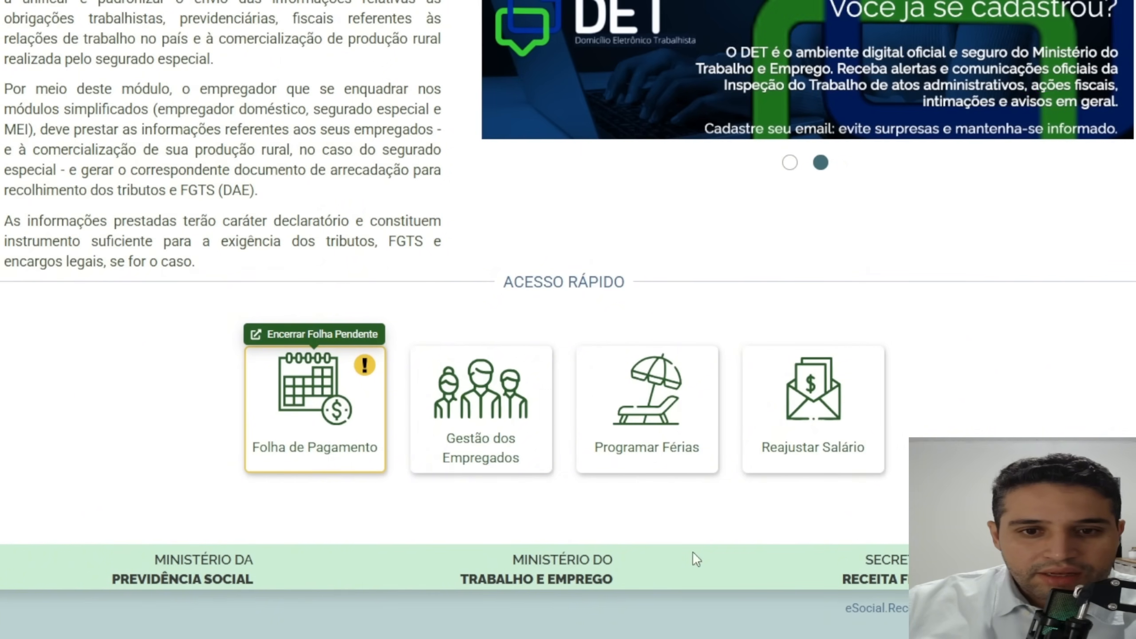
pyautogui.scroll(2, 548, 373)
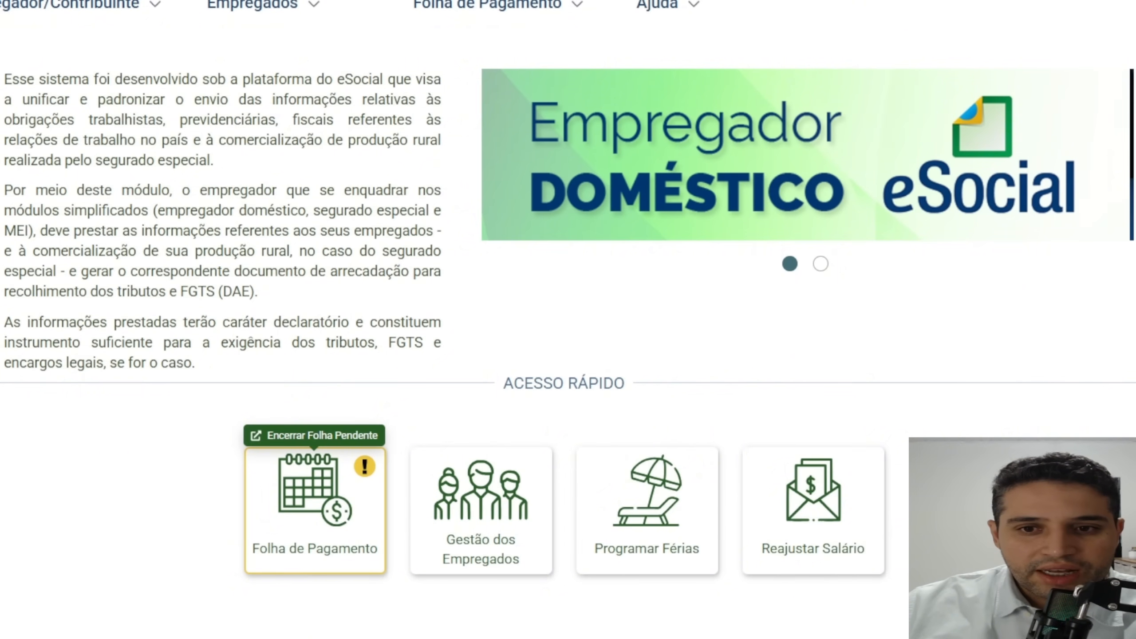
pyautogui.scroll(1, 515, 350)
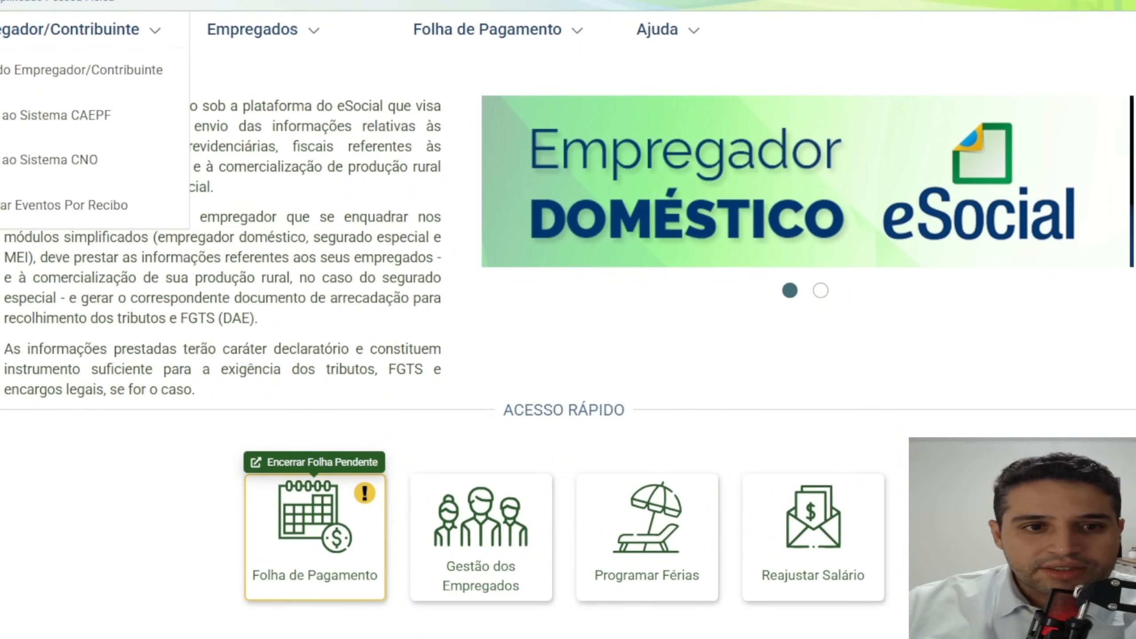
# Look over the payroll, help and employee options and start a new worker registration with Admitir/Cadastrar
pyautogui.moveTo(507, 41)
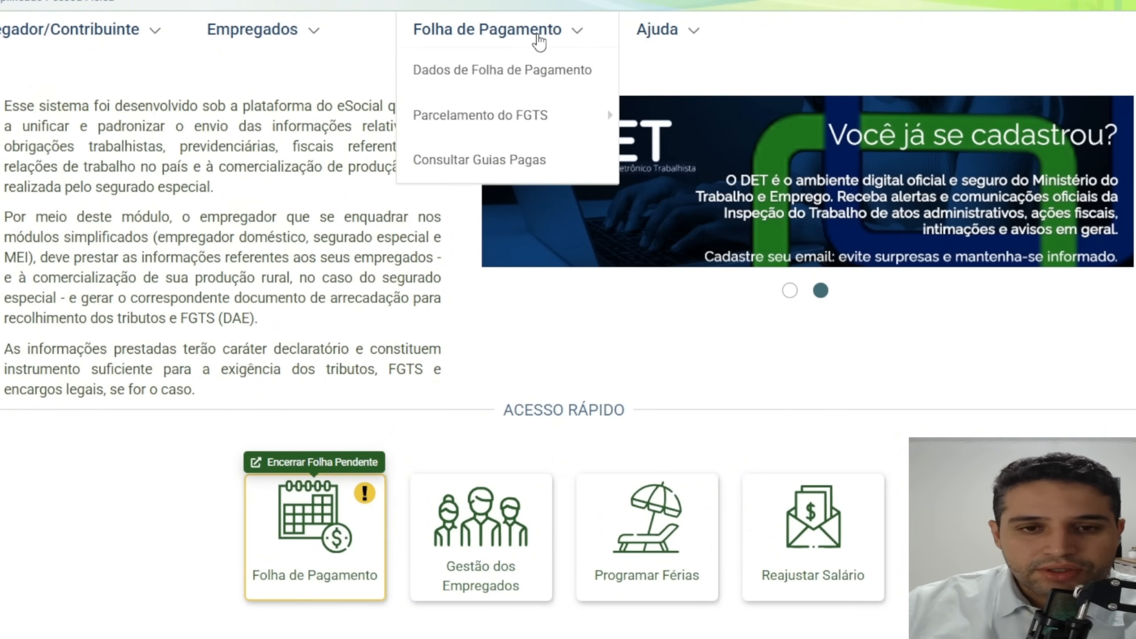
pyautogui.moveTo(657, 34)
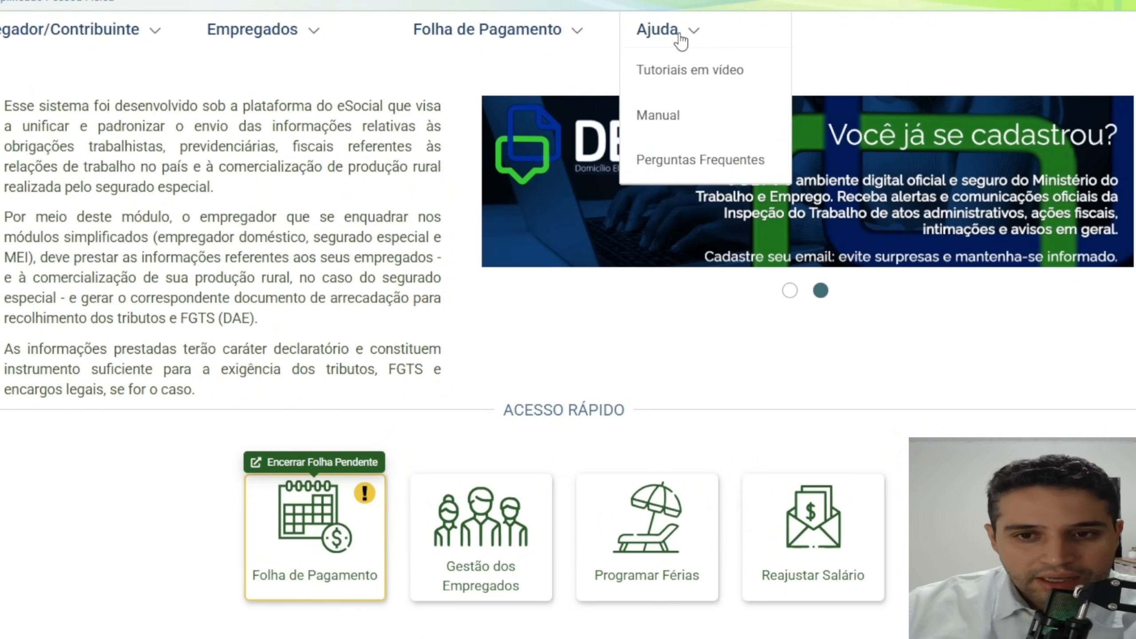
pyautogui.moveTo(570, 47)
pyautogui.moveTo(265, 32)
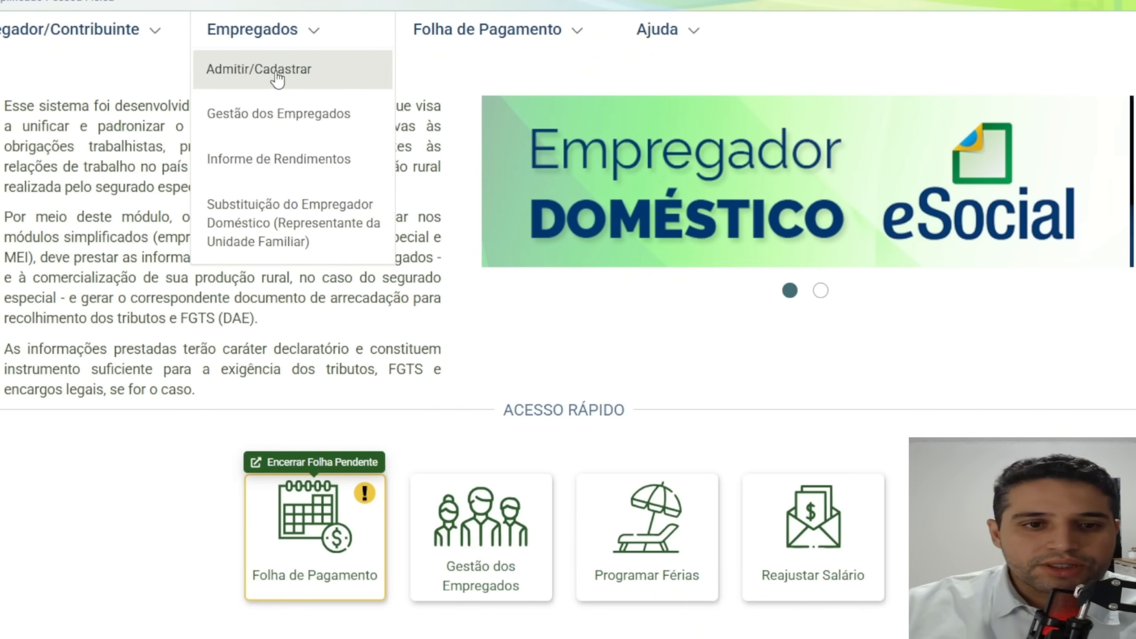
pyautogui.click(291, 71)
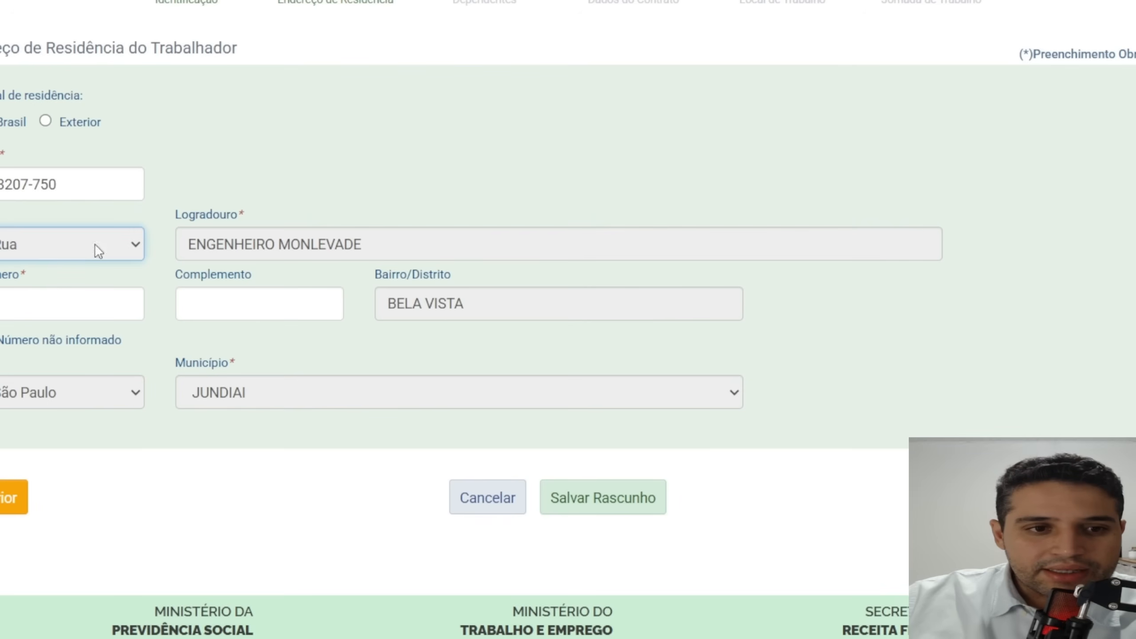
pyautogui.click(2, 71)
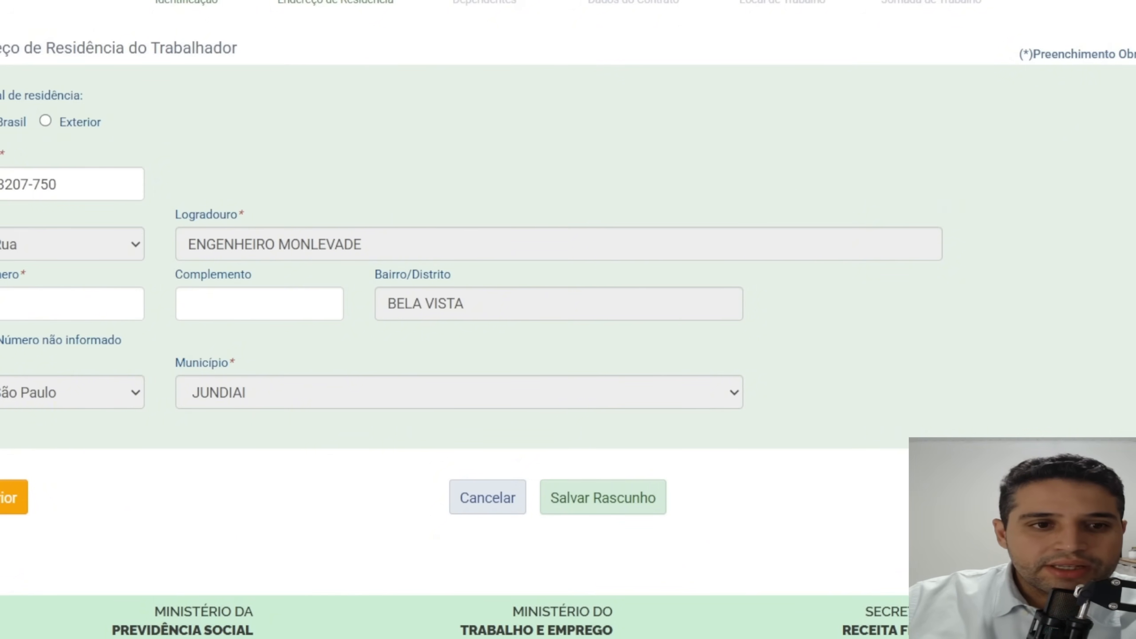
pyautogui.moveTo(1, 48); pyautogui.dragTo(213, 48)
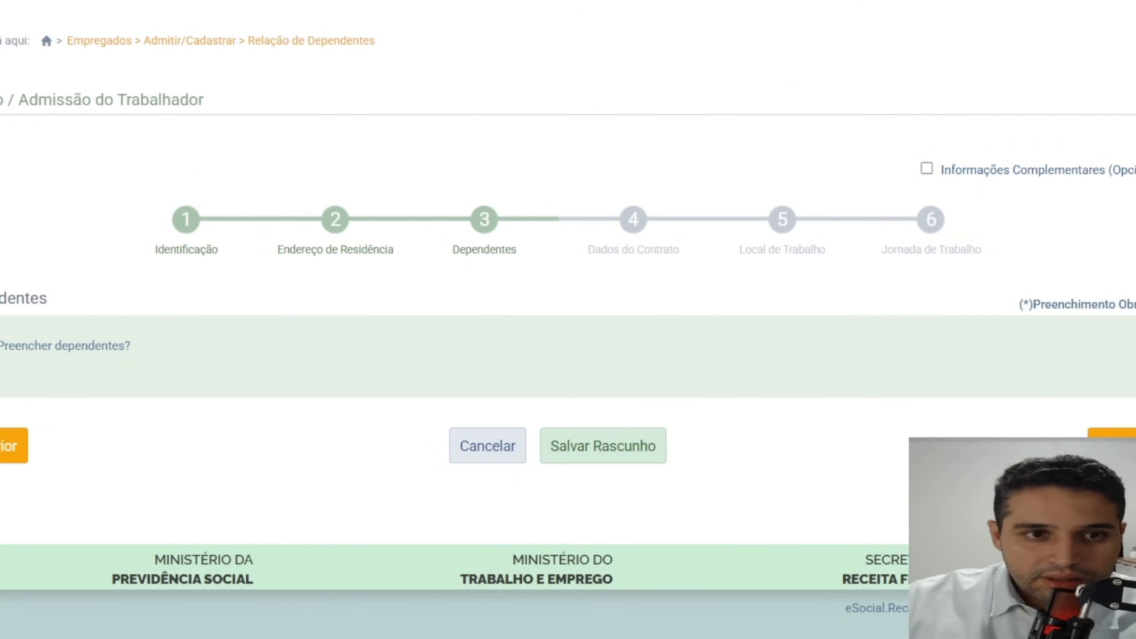
# Search Google in a separate browser tab for the salário-família benefit
pyautogui.hotkey('ctrl', 't')
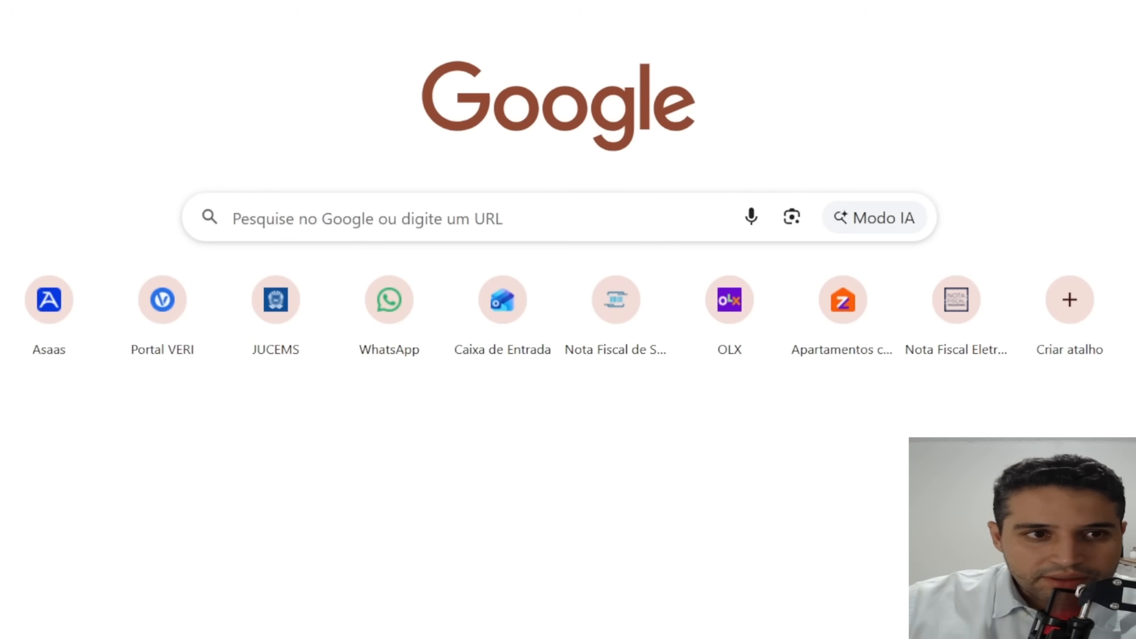
pyautogui.write('salario')
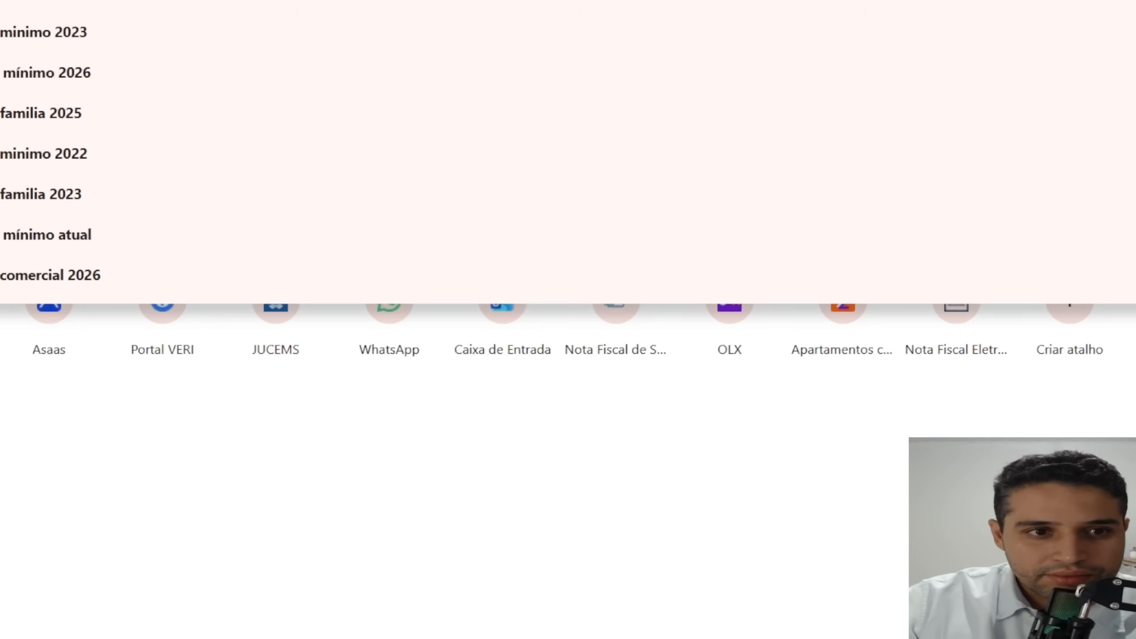
pyautogui.write('fa')
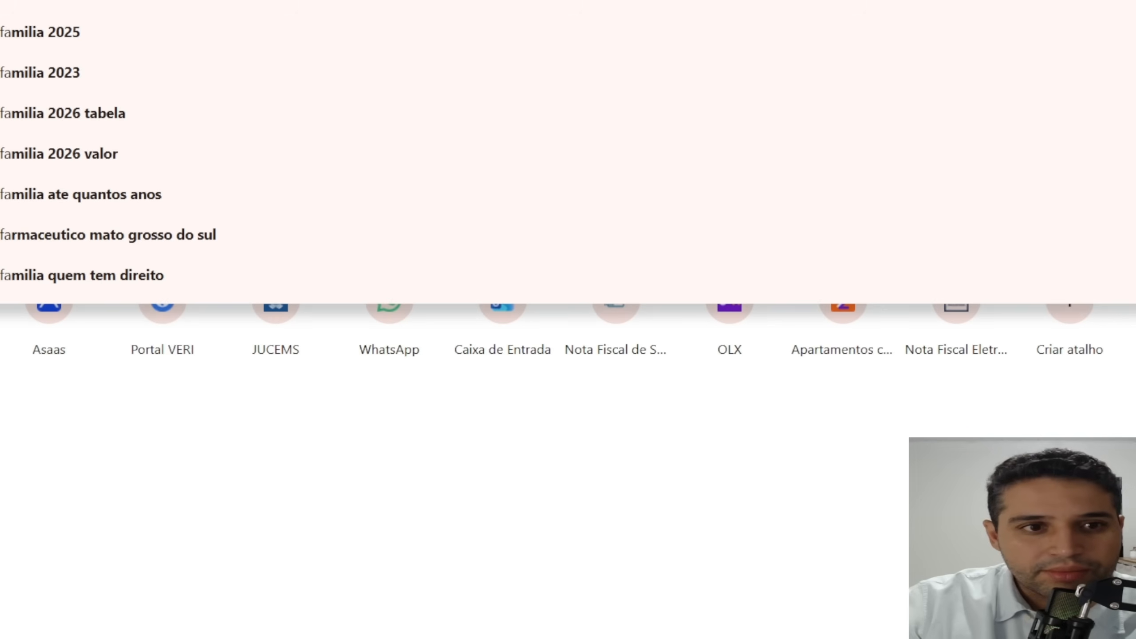
pyautogui.press('Return')
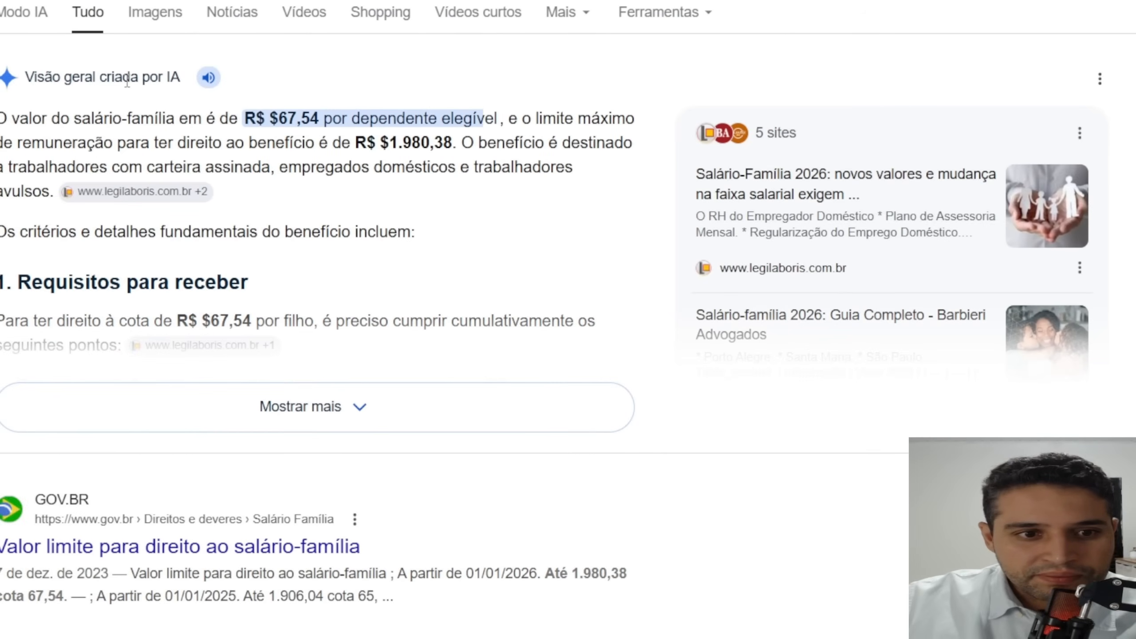
# Examine the salário-família requirements: salary limit, eligible dependents, documents for keeping the benefit and the quota per child
pyautogui.scroll(-4, 388, 273)
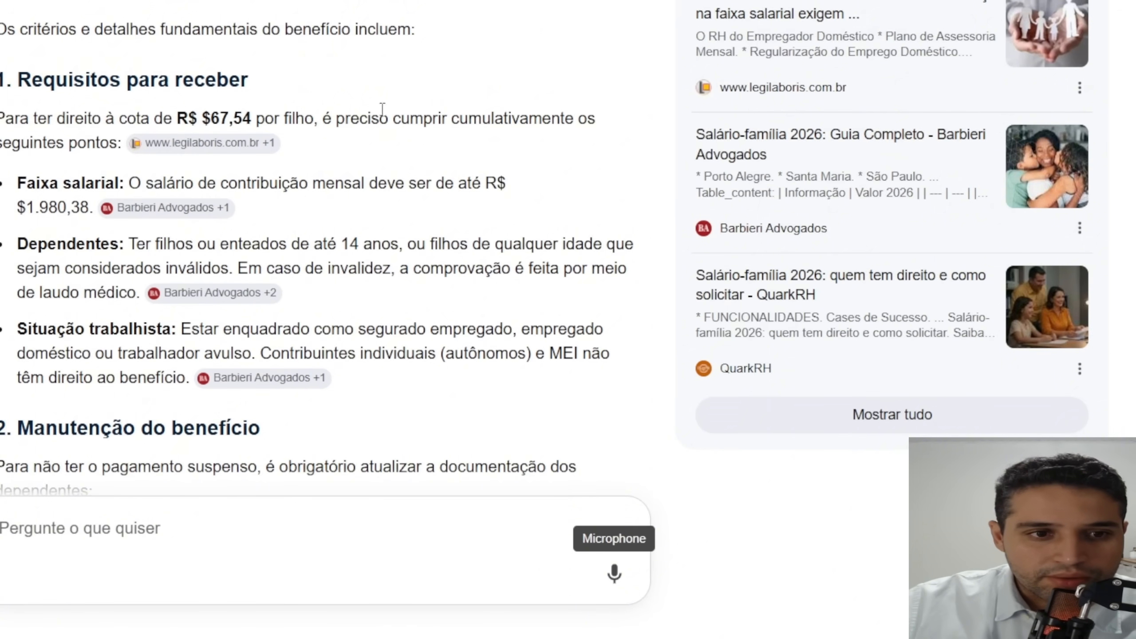
pyautogui.scroll(-2, 390, 109)
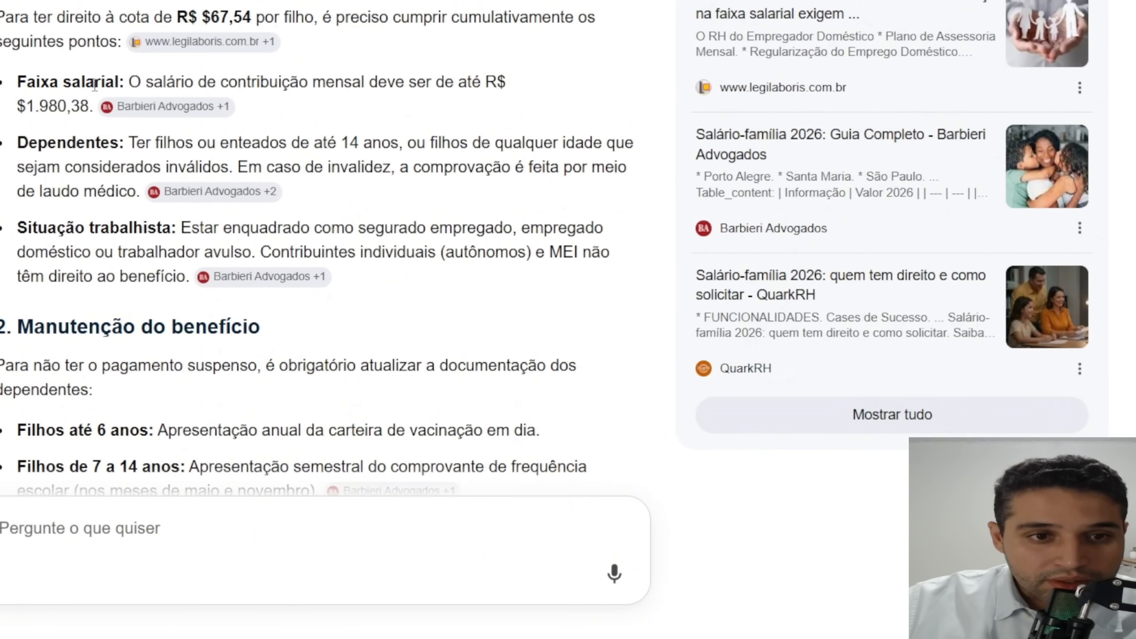
pyautogui.moveTo(26, 107); pyautogui.dragTo(72, 106)
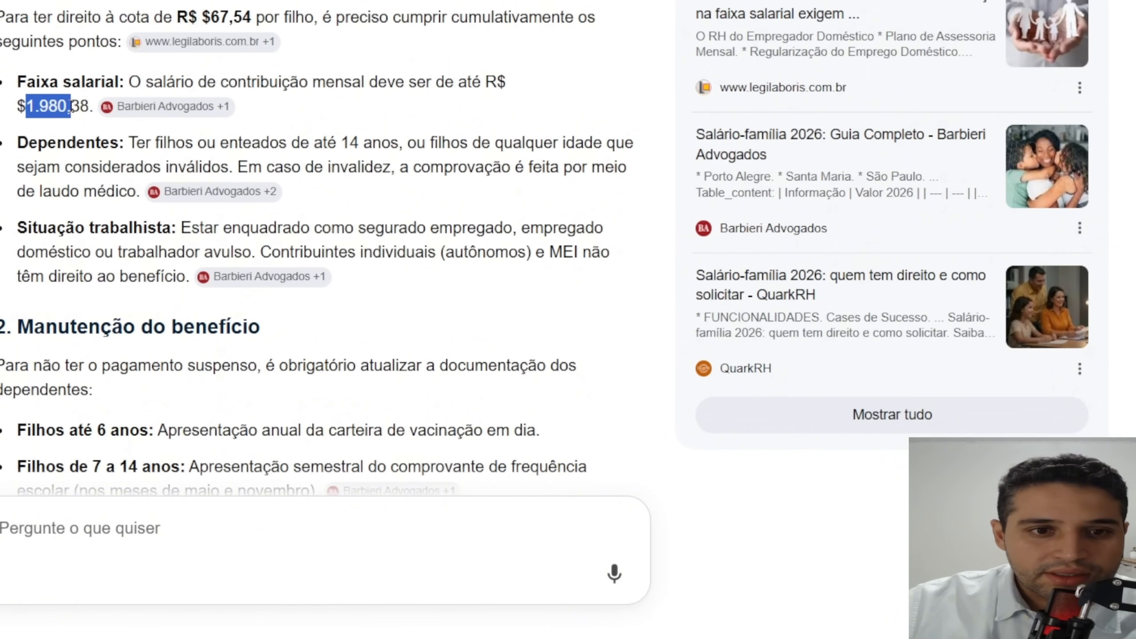
pyautogui.moveTo(137, 143); pyautogui.dragTo(262, 144)
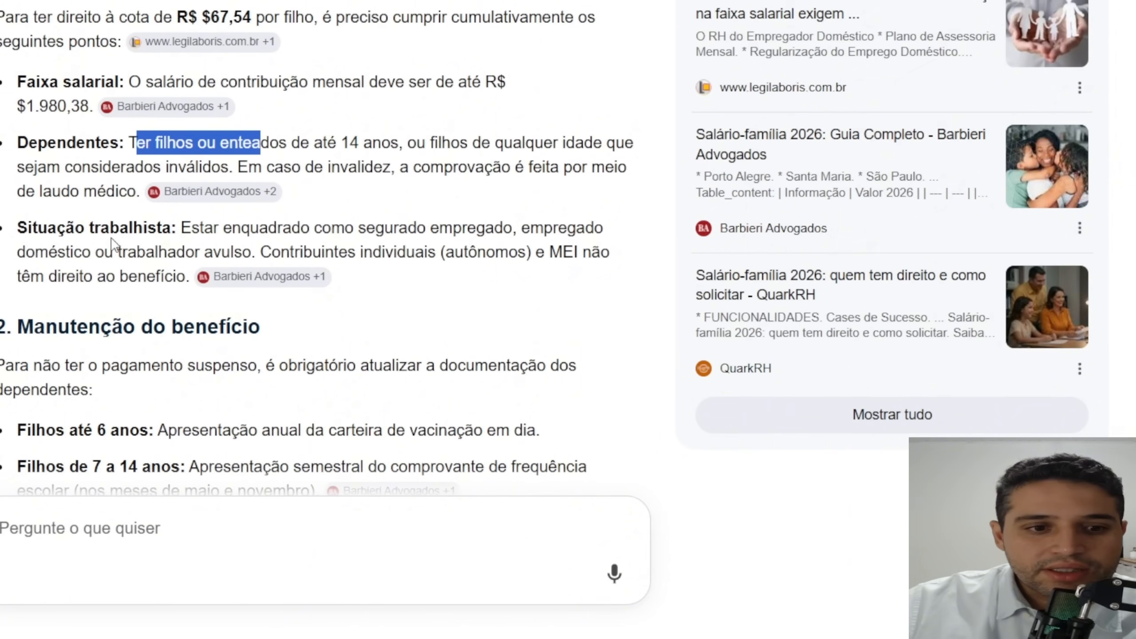
pyautogui.scroll(-2, 114, 245)
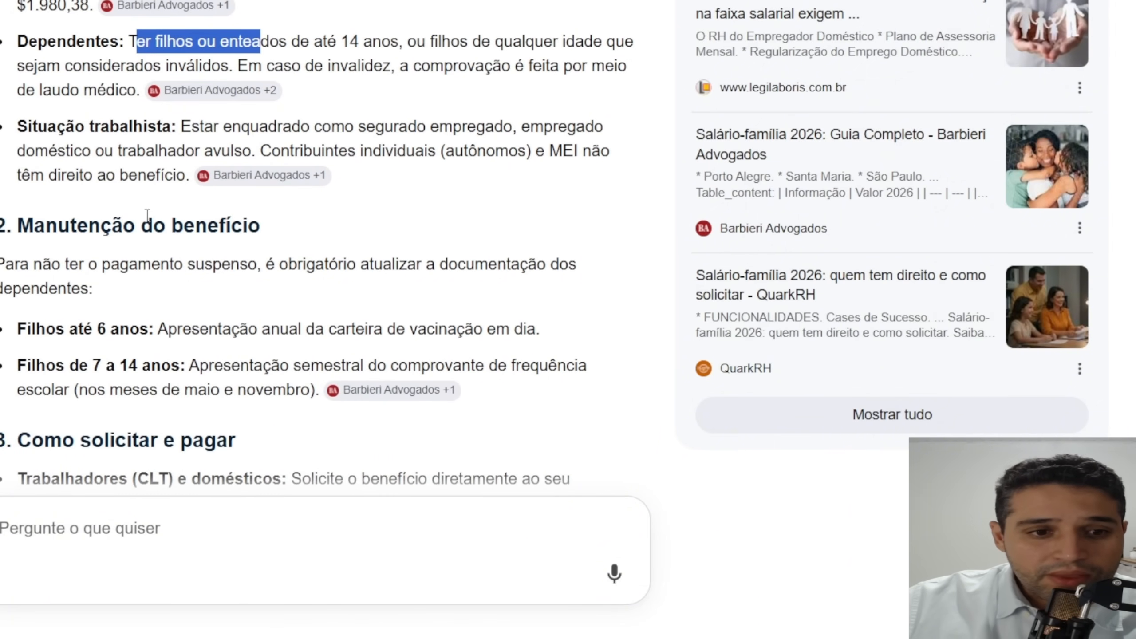
pyautogui.scroll(-2, 165, 356)
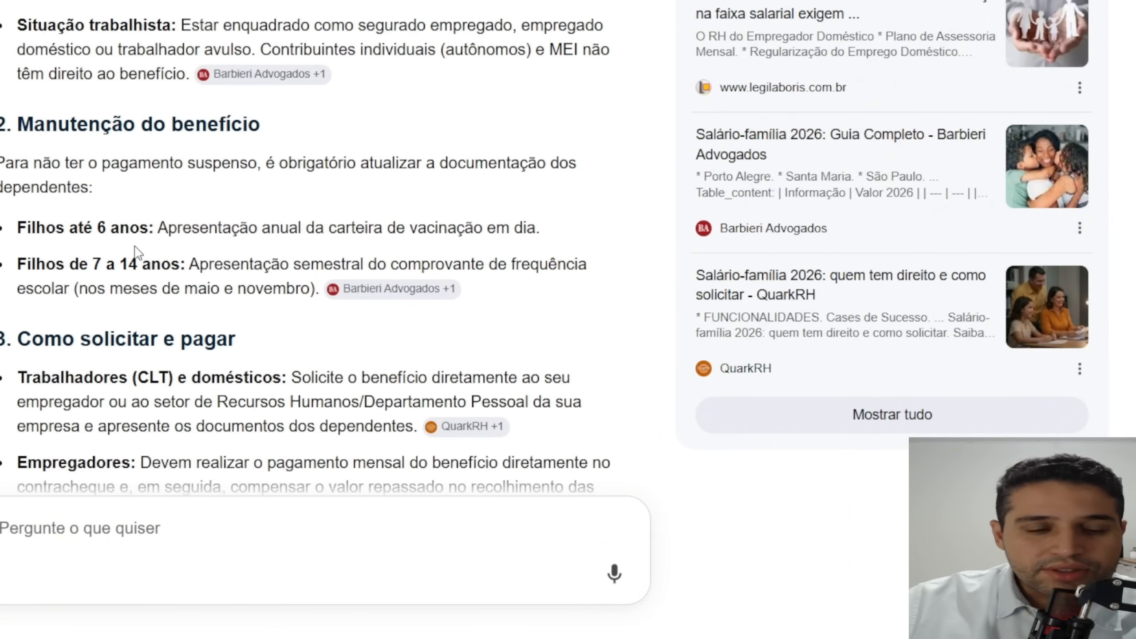
pyautogui.scroll(6, 137, 254)
pyautogui.moveTo(203, 118); pyautogui.dragTo(256, 118)
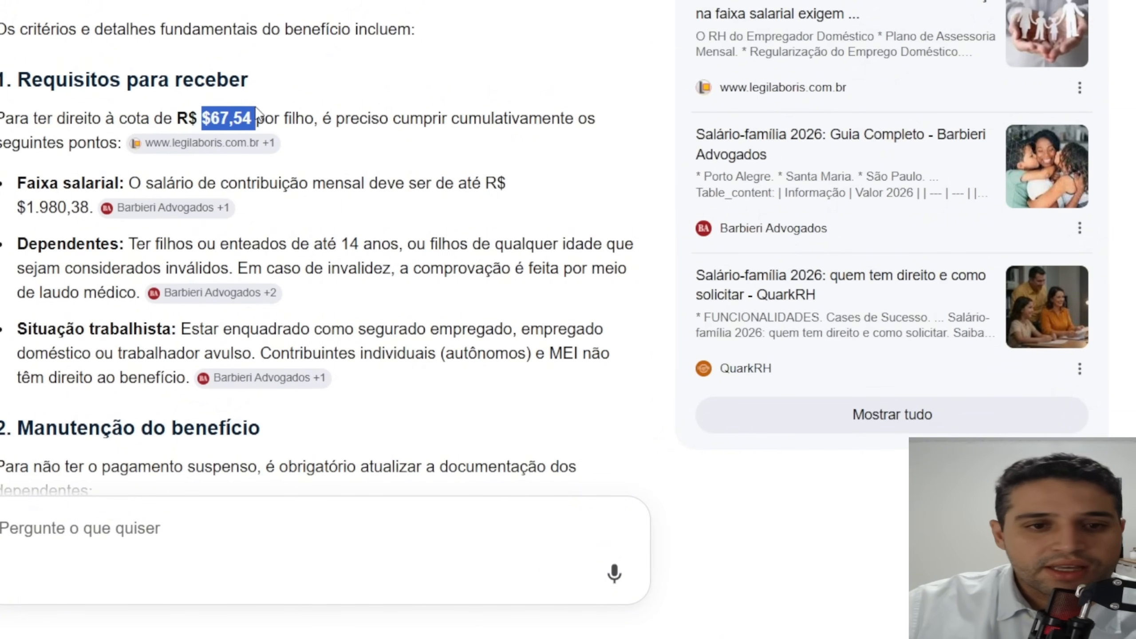
pyautogui.moveTo(205, 120); pyautogui.dragTo(257, 126)
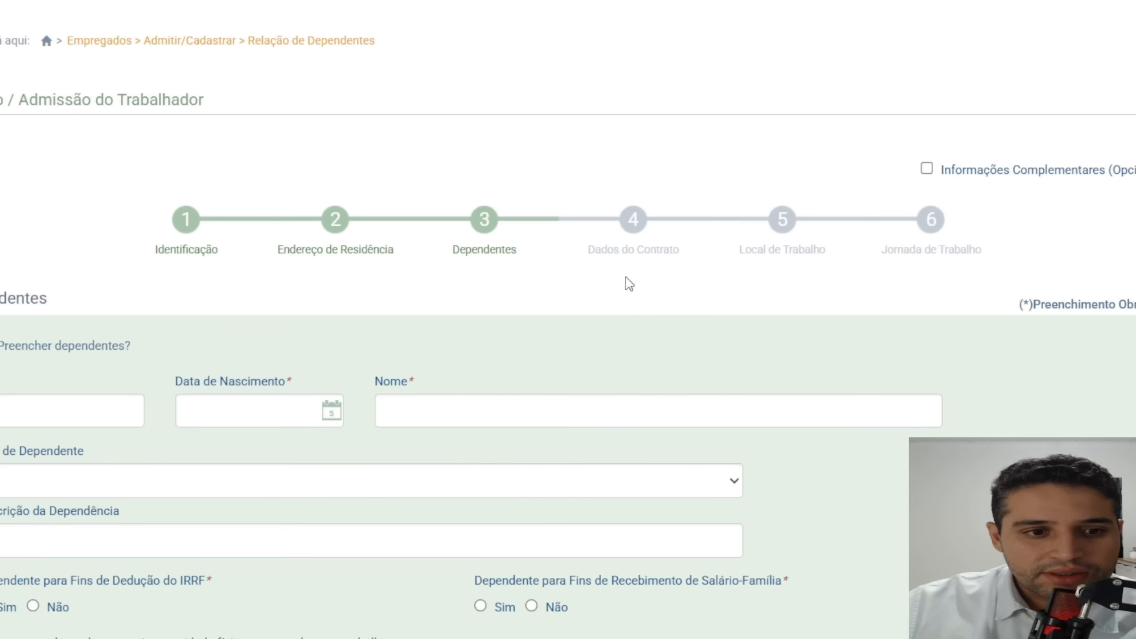
# Review the blank dependent fields in the worker registration and advance to the contract data without adding a dependent
pyautogui.scroll(-4, 535, 343)
pyautogui.click(34, 204)
pyautogui.click(214, 211)
pyautogui.click(441, 210)
pyautogui.click(56, 272)
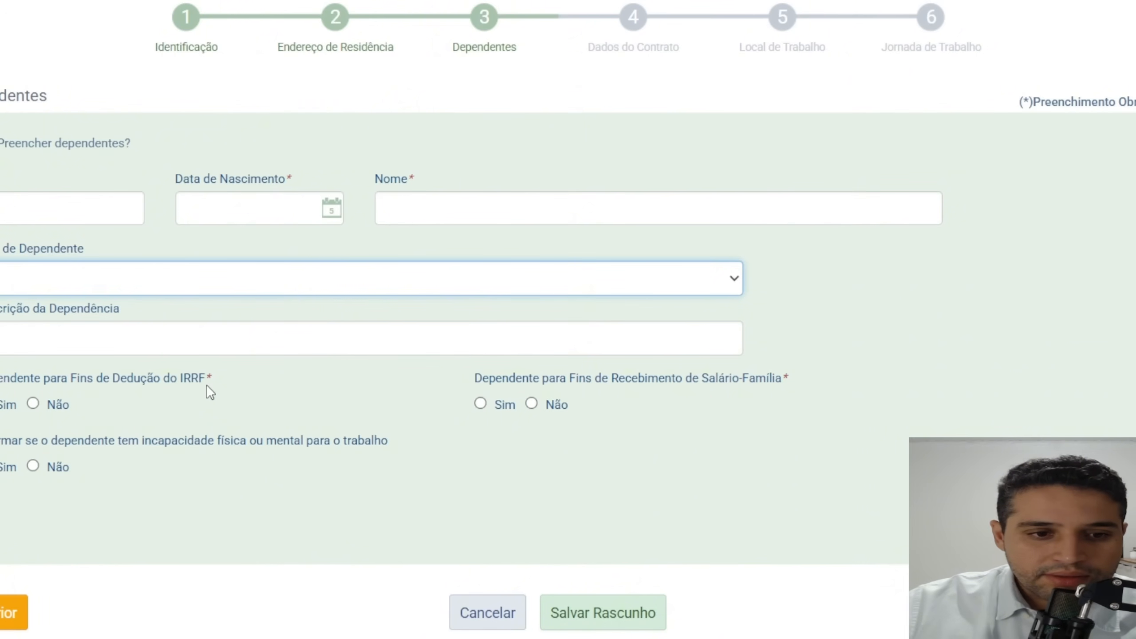
pyautogui.click(924, 337)
pyautogui.scroll(-2, 16, 321)
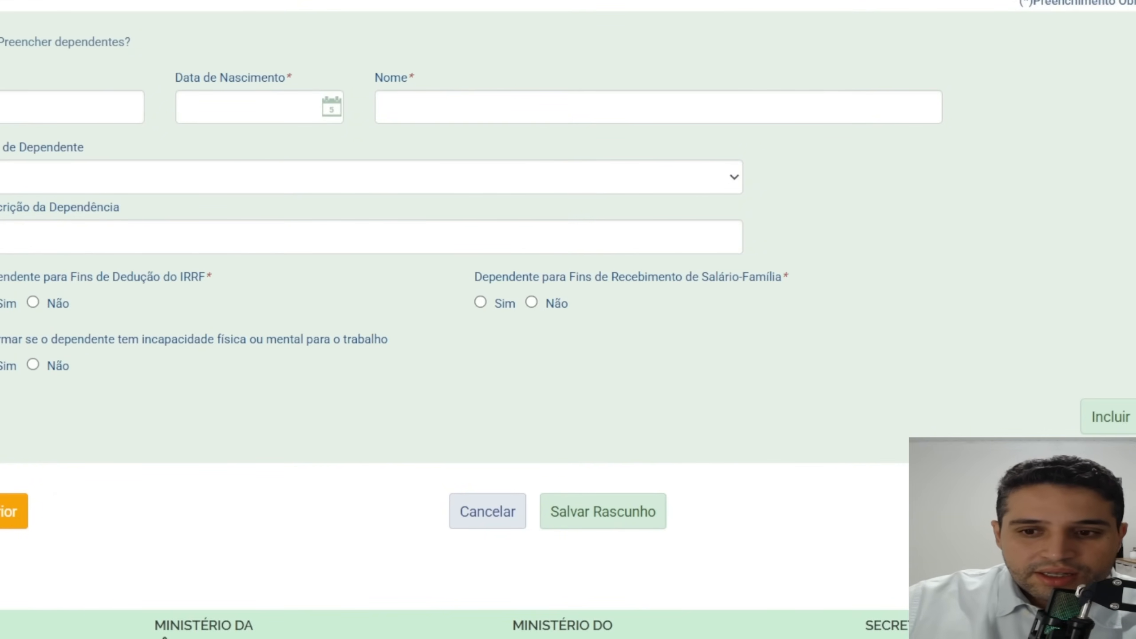
pyautogui.click(1114, 512)
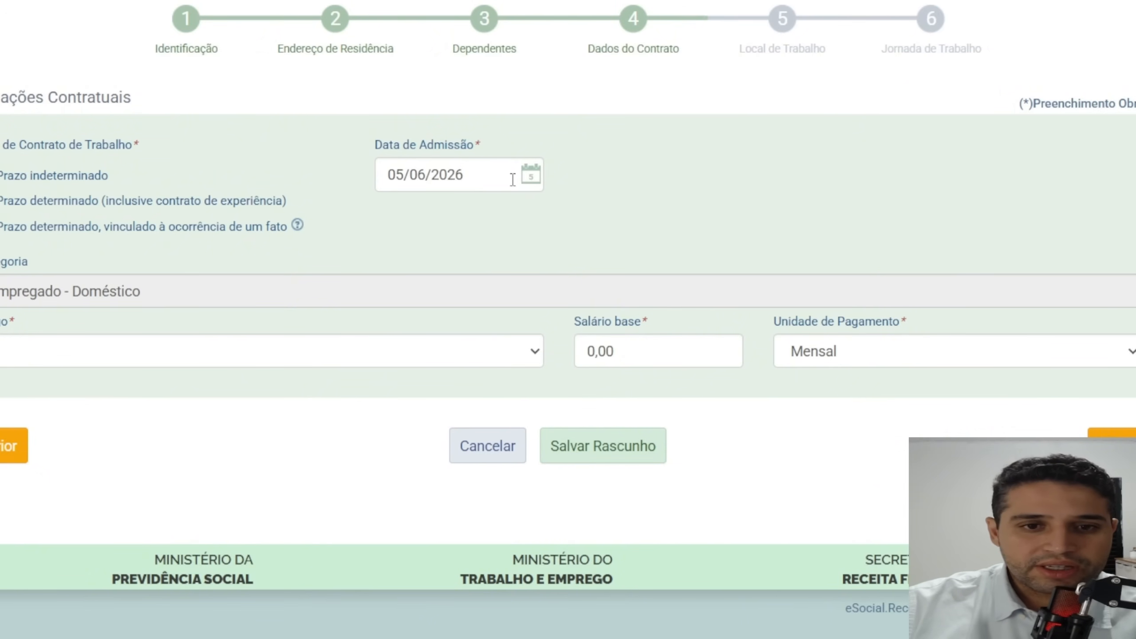
# Make the employment contract fixed-term and set its end date to 04/07/2026
pyautogui.click(662, 176)
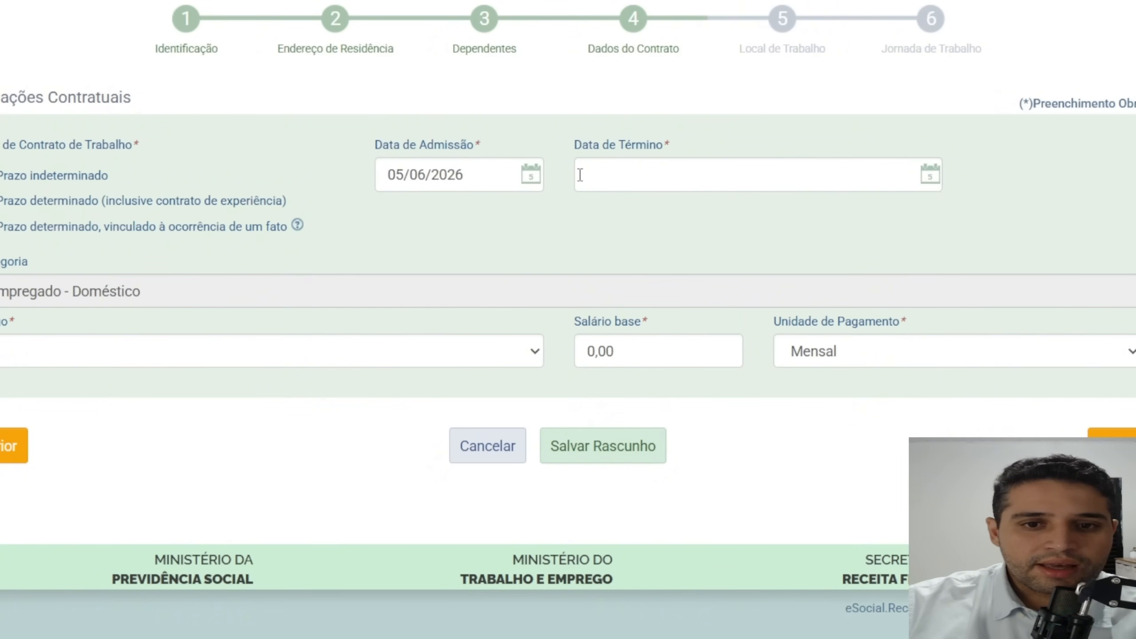
pyautogui.click(929, 178)
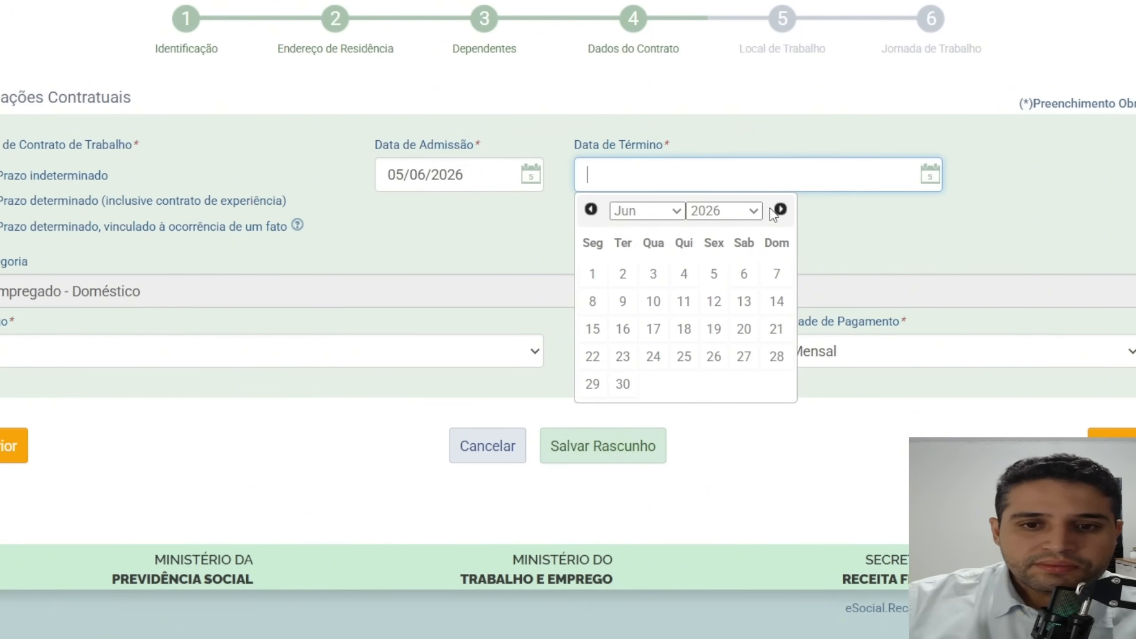
pyautogui.click(785, 217)
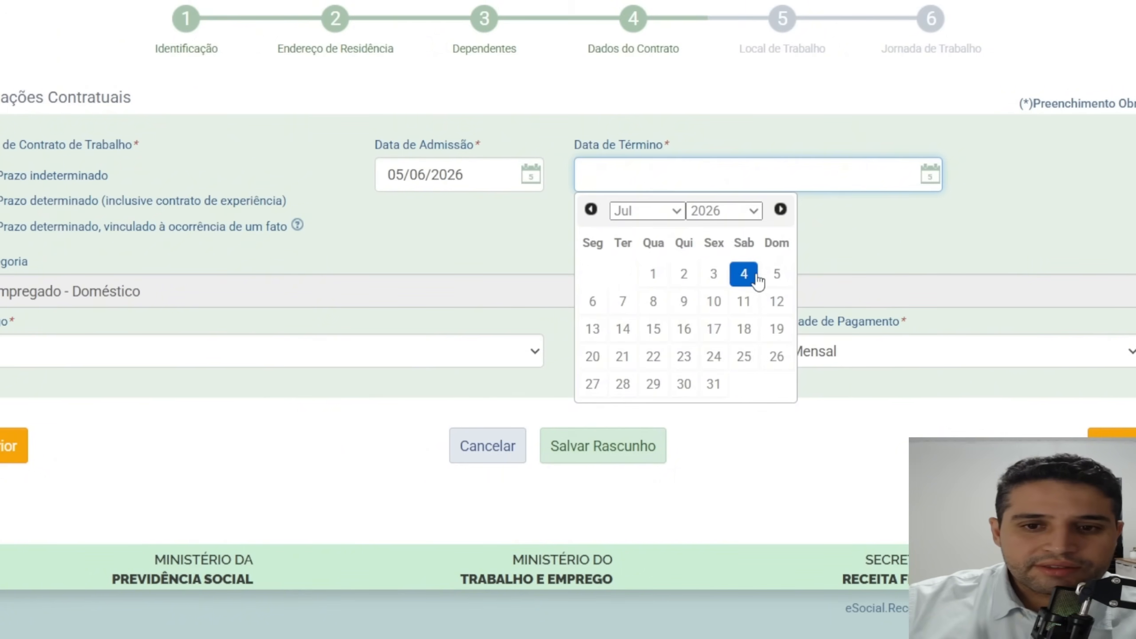
pyautogui.click(744, 275)
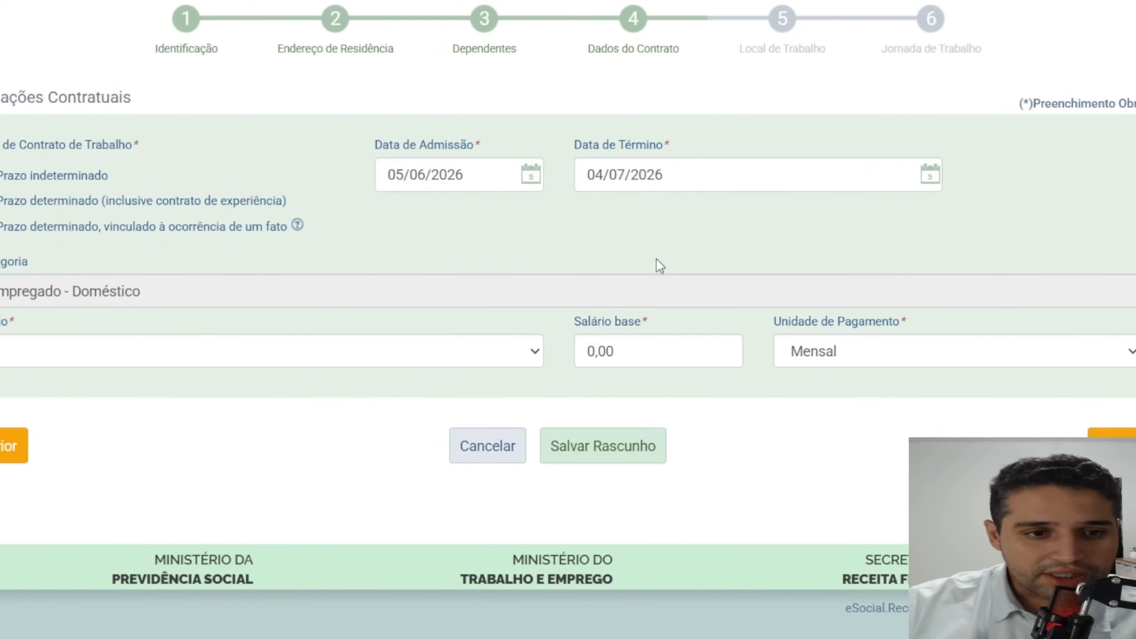
# Set the worker's position to Babá, and open the base salary and the payment unit for editing
pyautogui.click(511, 351)
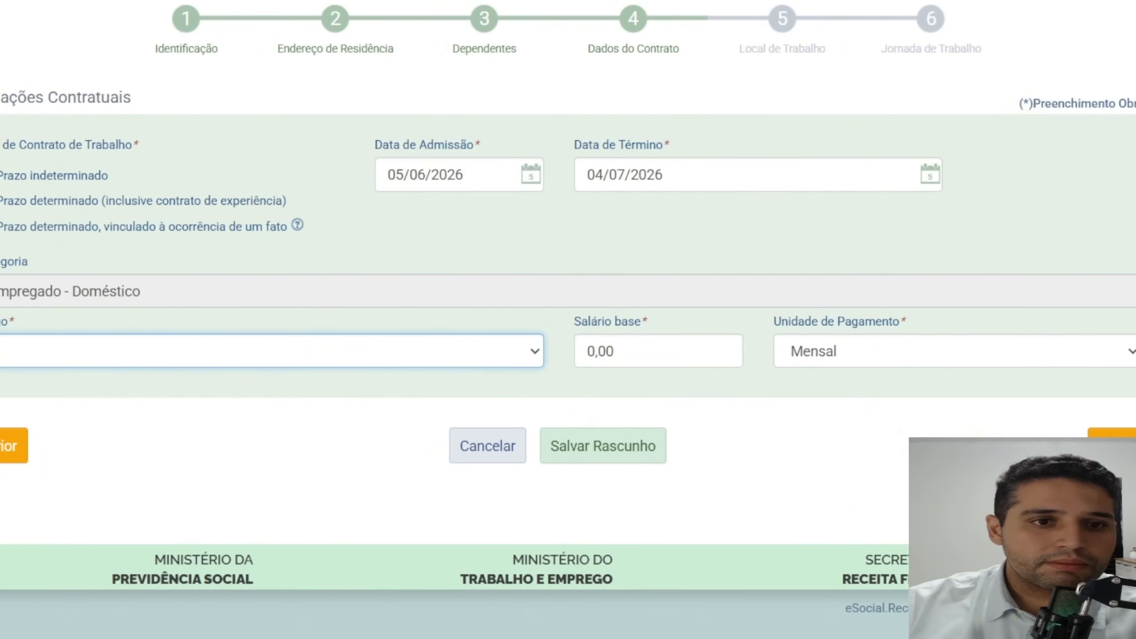
pyautogui.click(509, 1)
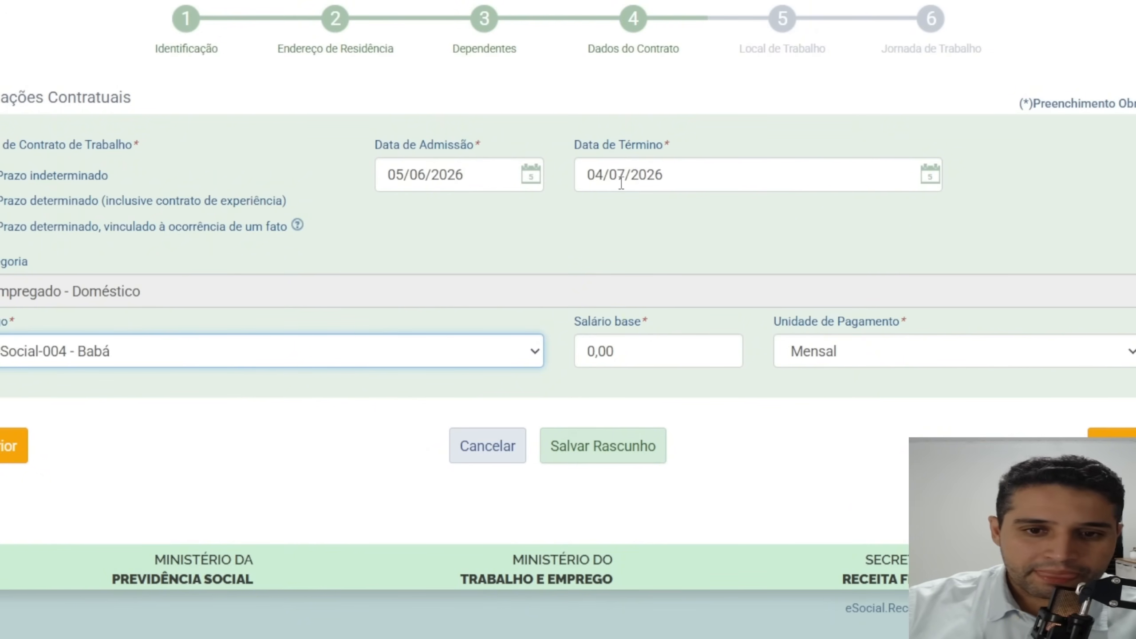
pyautogui.click(637, 354)
pyautogui.doubleClick(637, 355)
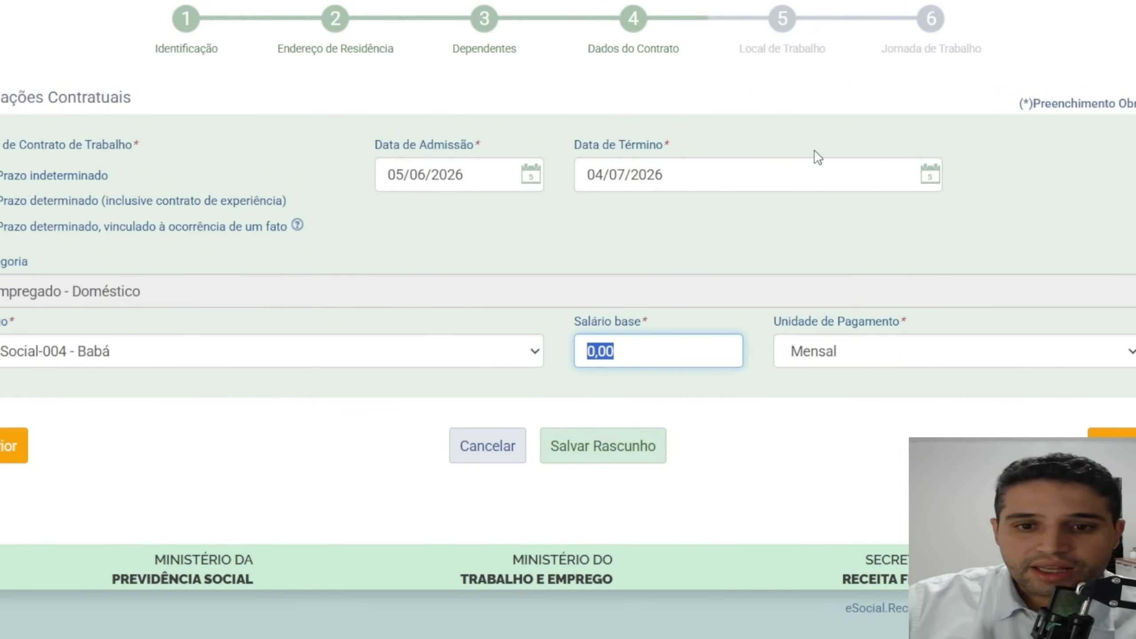
pyautogui.click(836, 366)
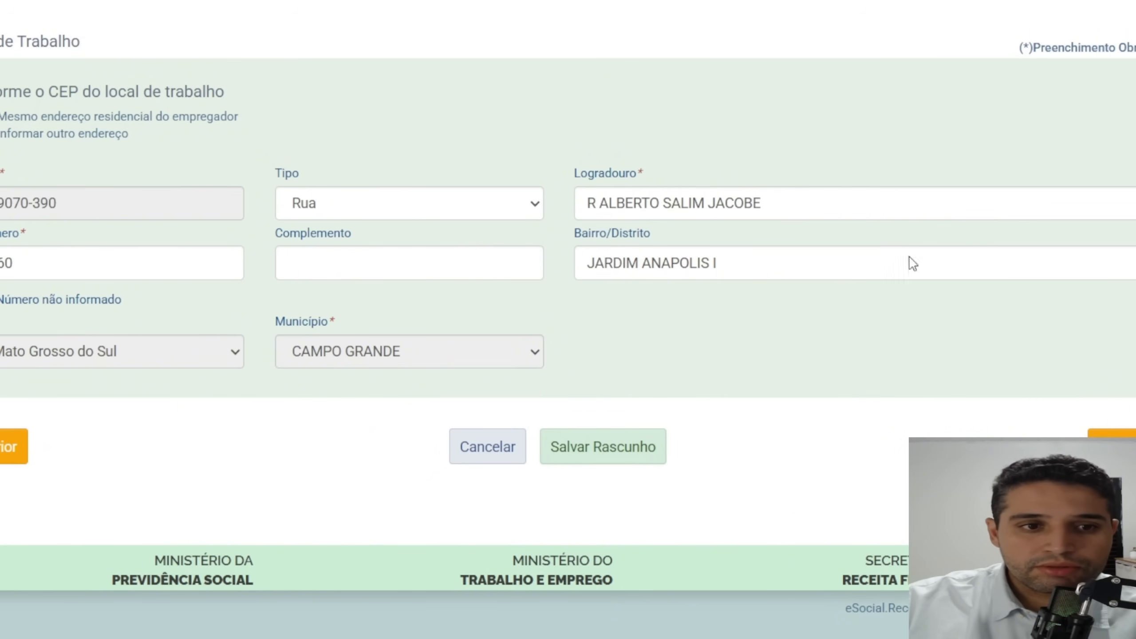
# Keep the employer's prefilled address as the workplace, continue to the working-hours stage and look over its schedule options
pyautogui.click(1104, 431)
pyautogui.scroll(4, 801, 263)
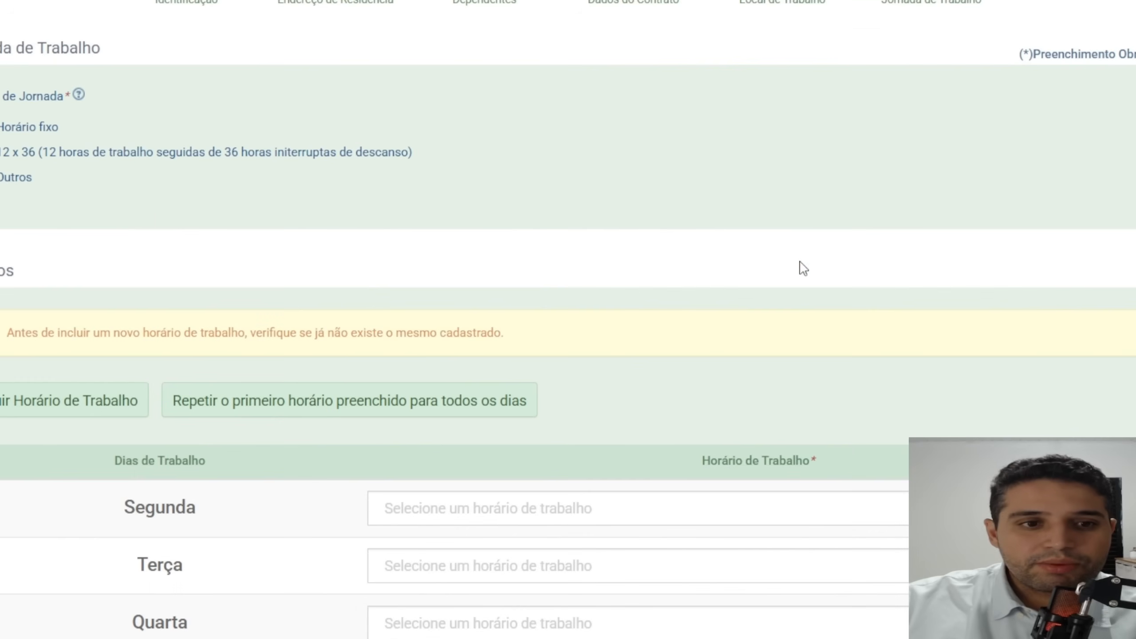
pyautogui.scroll(-3, 494, 104)
pyautogui.scroll(5, 515, 135)
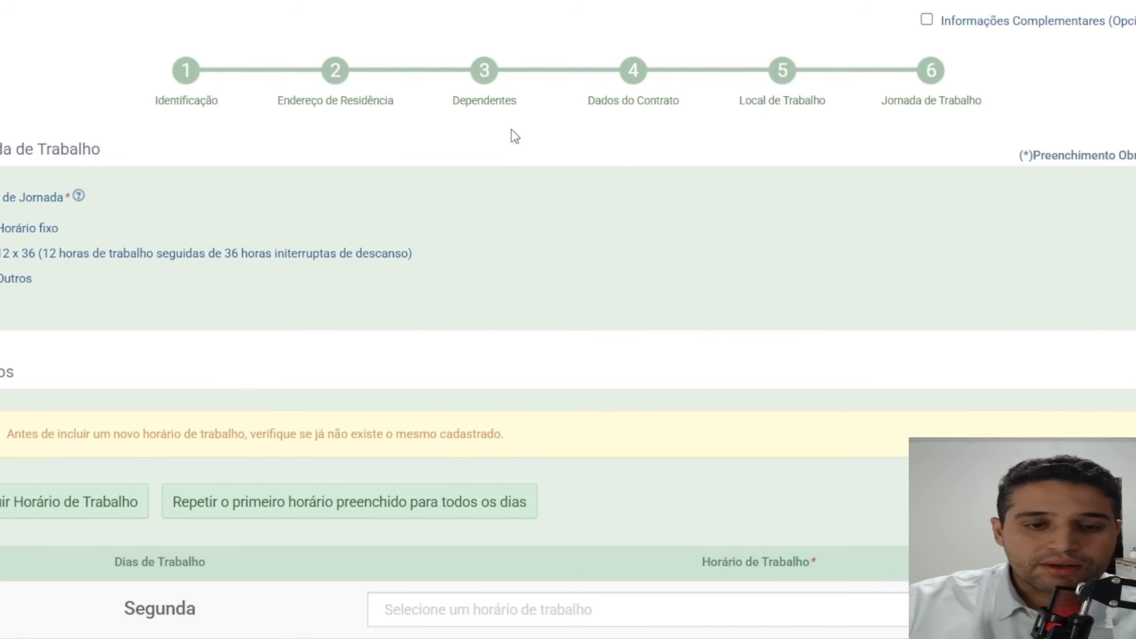
# Set the Segunda work schedule to "Jornada diurna de 8 h com 120 min de intervalo"
pyautogui.scroll(-1, 527, 125)
pyautogui.scroll(-2, 528, 125)
pyautogui.scroll(1, 527, 124)
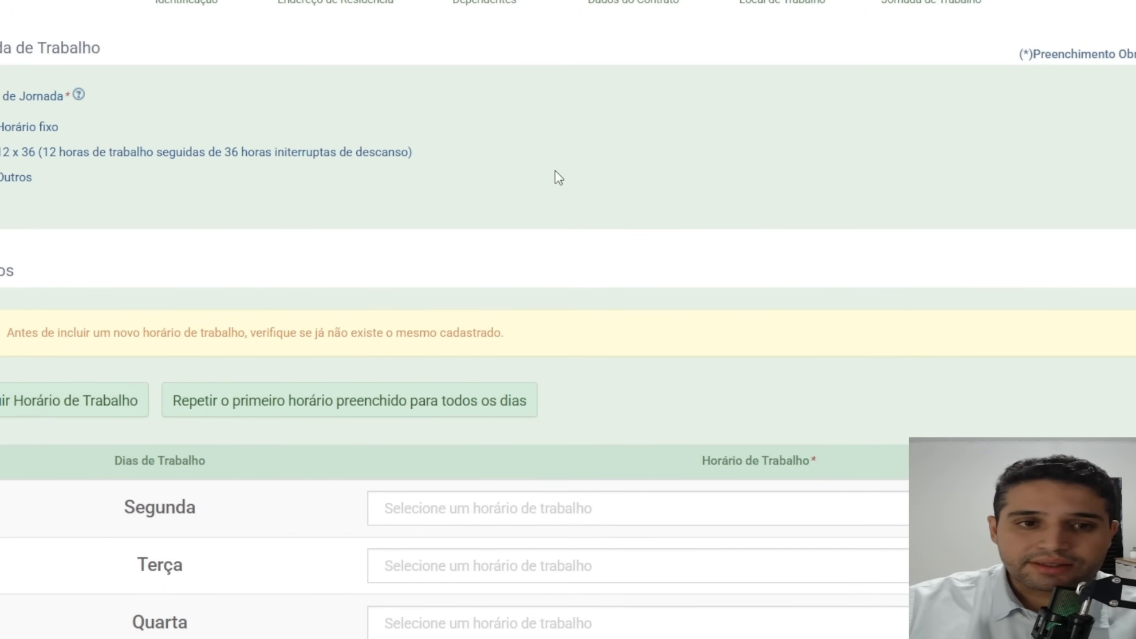
pyautogui.scroll(-2, 575, 204)
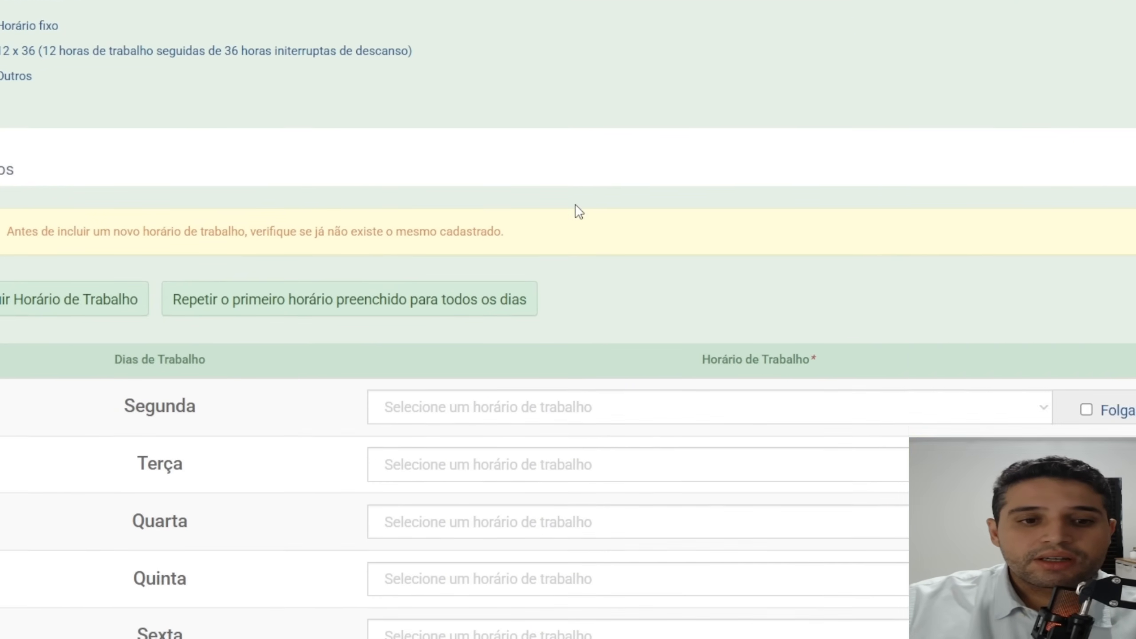
pyautogui.scroll(-4, 573, 209)
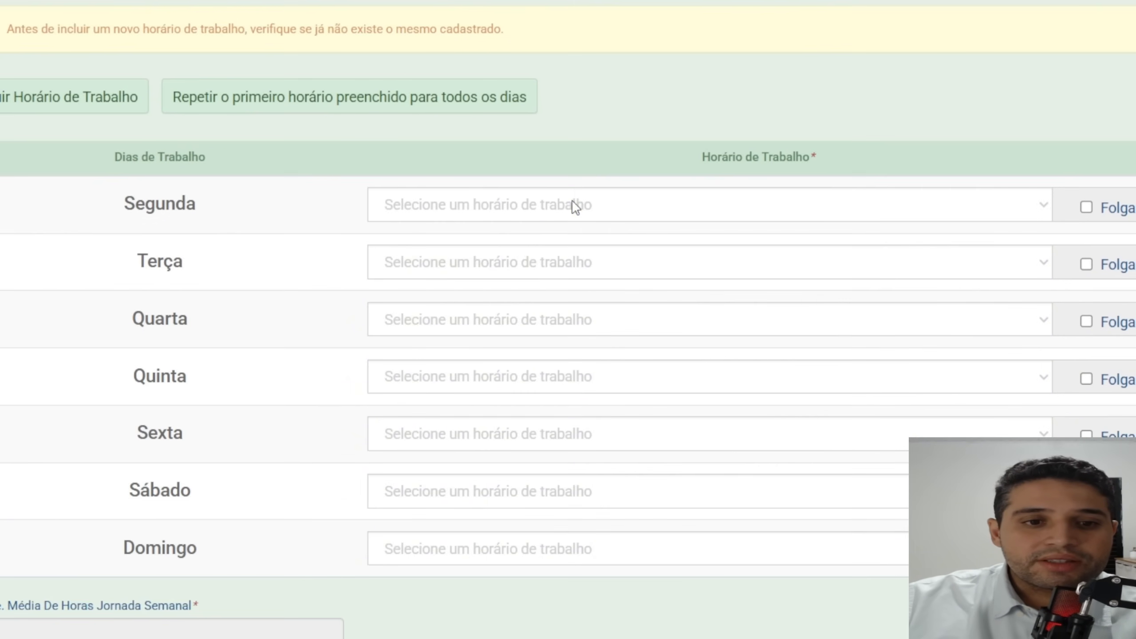
pyautogui.scroll(-4, 576, 193)
pyautogui.click(691, 6)
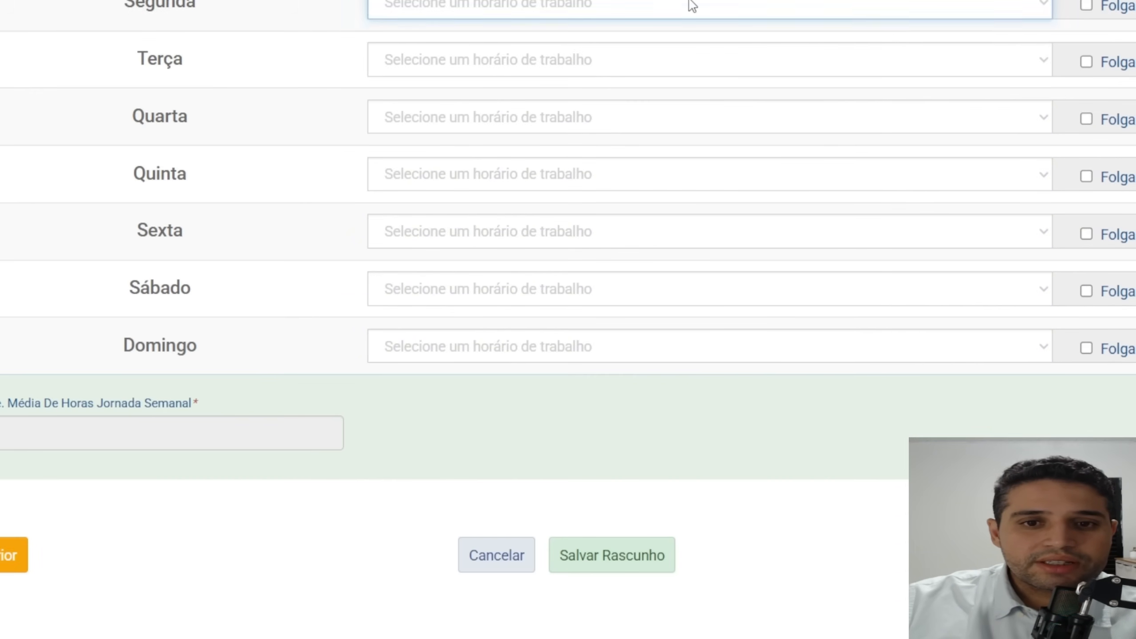
pyautogui.click(650, 120)
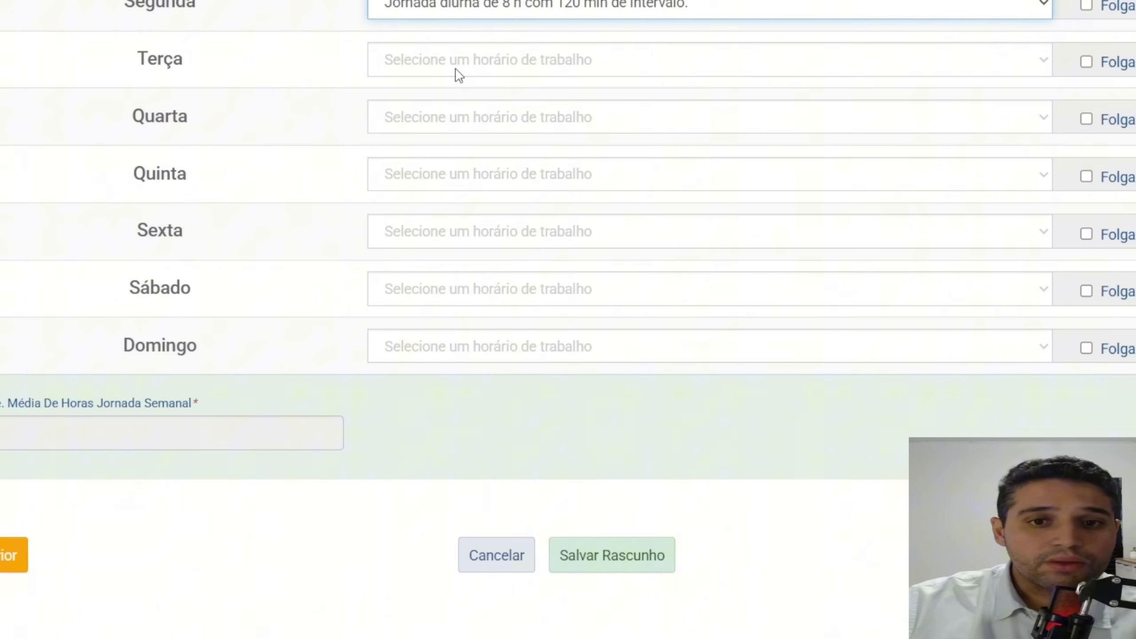
# Set the Terça schedule to "Jornada diurna de 8 h com 60 min de intervalo" and Quarta to the 8 h schedule with 120 min de intervalo
pyautogui.click(454, 68)
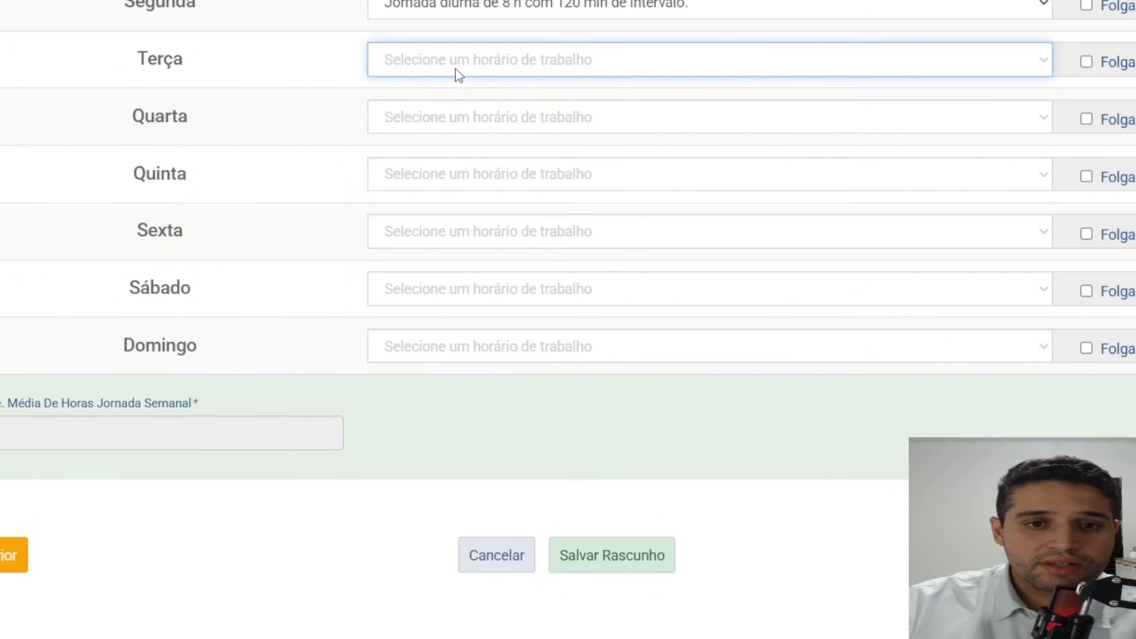
pyautogui.click(587, 229)
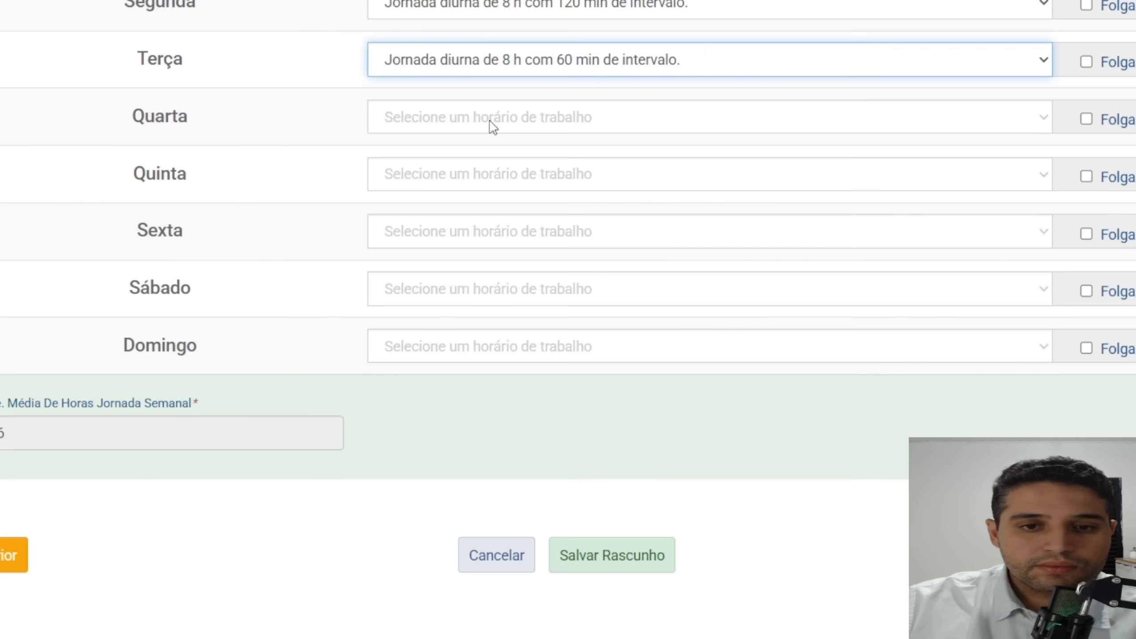
pyautogui.click(489, 119)
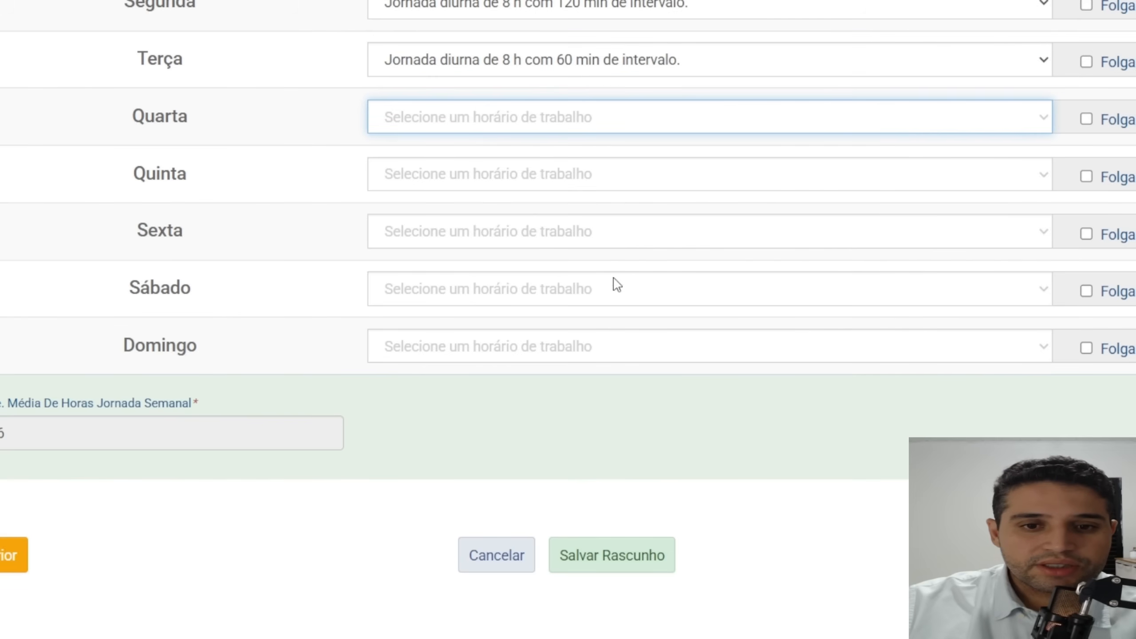
pyautogui.click(617, 215)
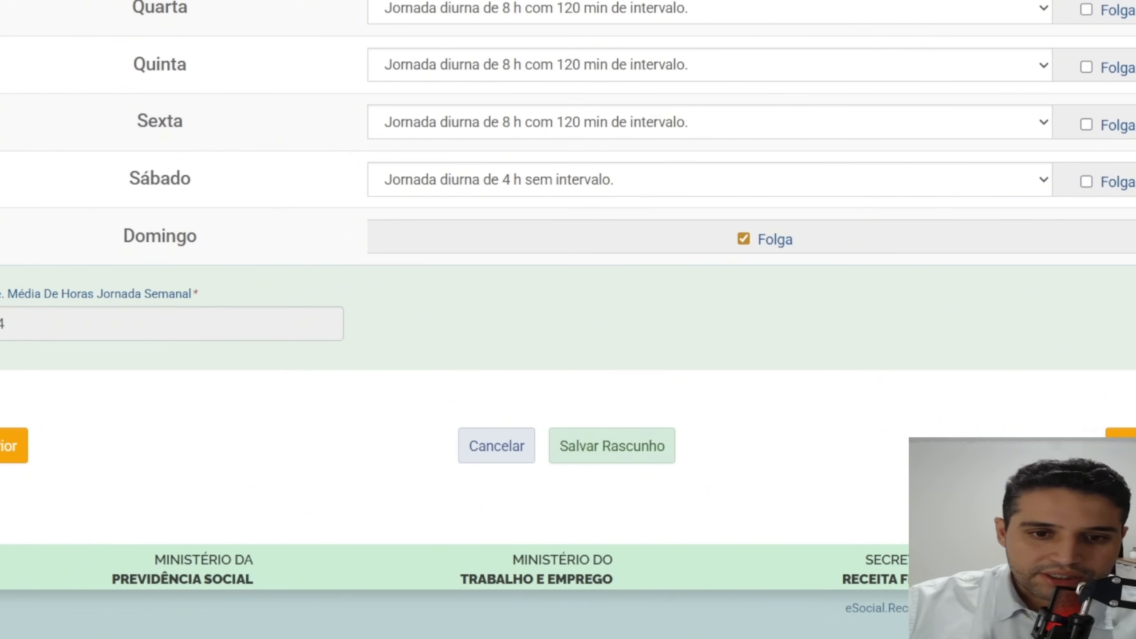
# Review the working-hours stage, checking the journey type options, each weekday's schedule, the Domingo day off and the average weekly hours
pyautogui.scroll(6, 926, 418)
pyautogui.scroll(5, 447, 314)
pyautogui.scroll(-10, 569, 258)
pyautogui.scroll(7, 582, 278)
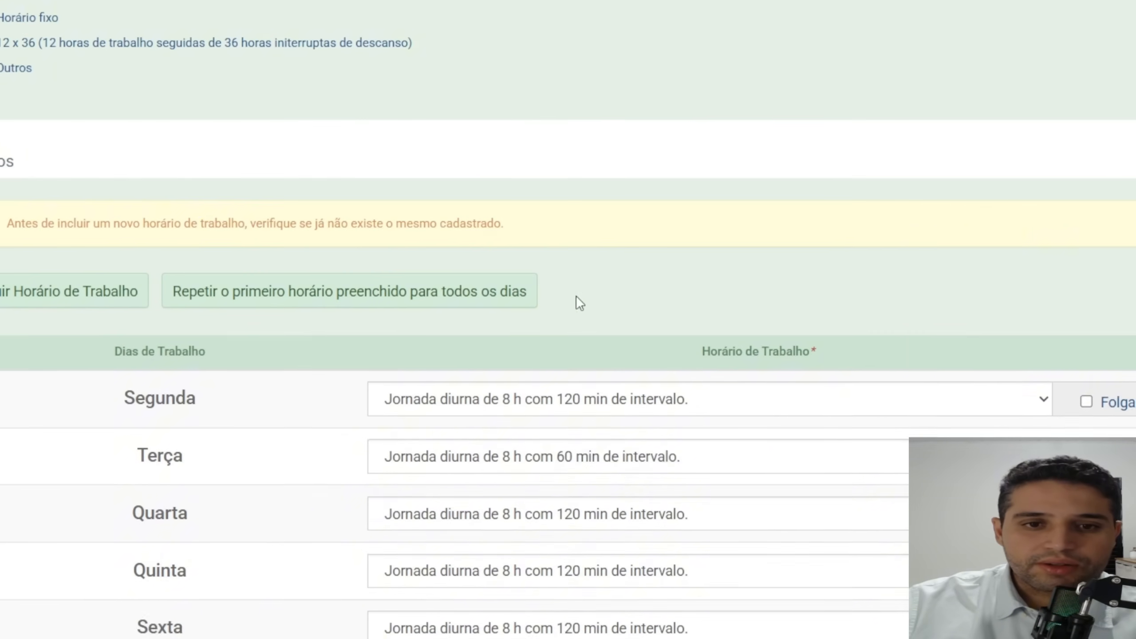
pyautogui.scroll(3, 586, 296)
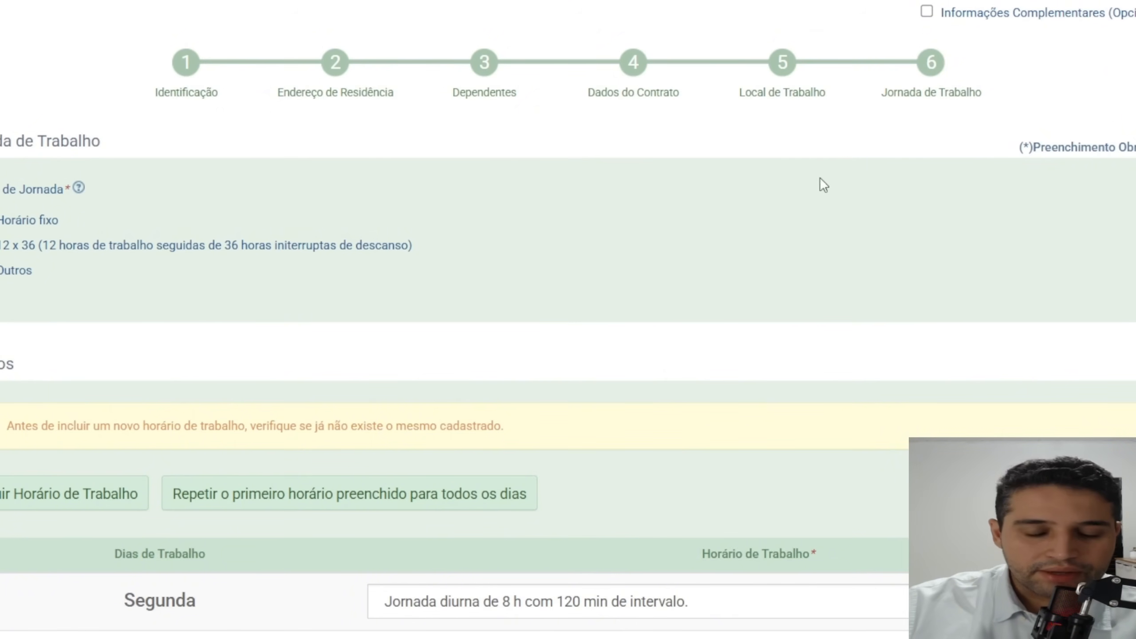
pyautogui.scroll(-10, 829, 166)
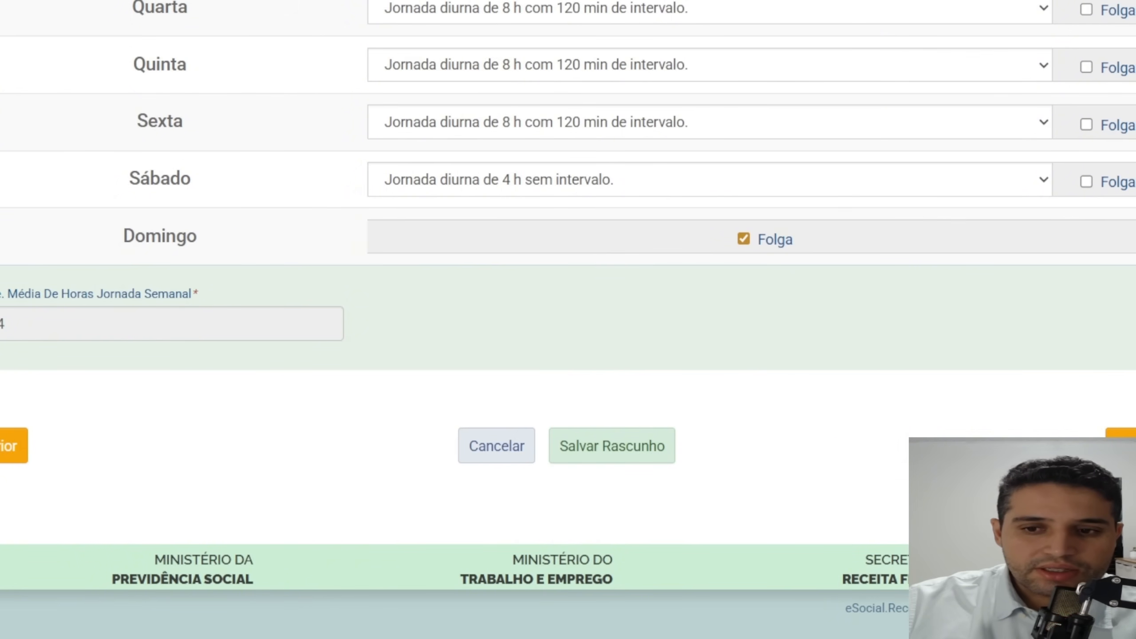
pyautogui.scroll(9, 1029, 340)
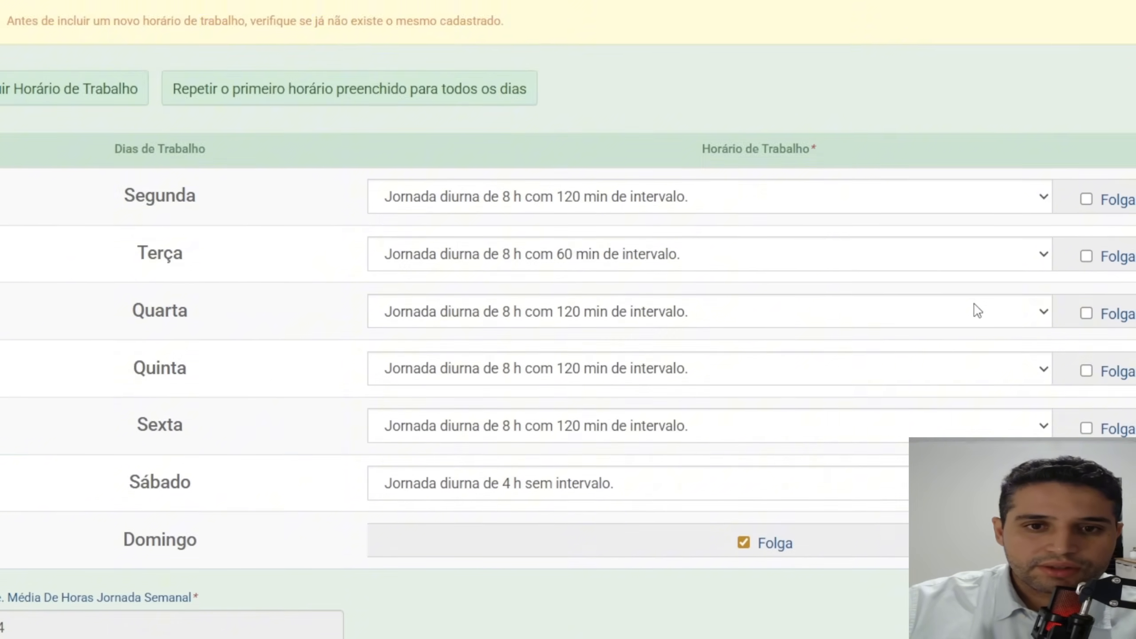
pyautogui.scroll(-7, 922, 322)
pyautogui.scroll(7, 895, 323)
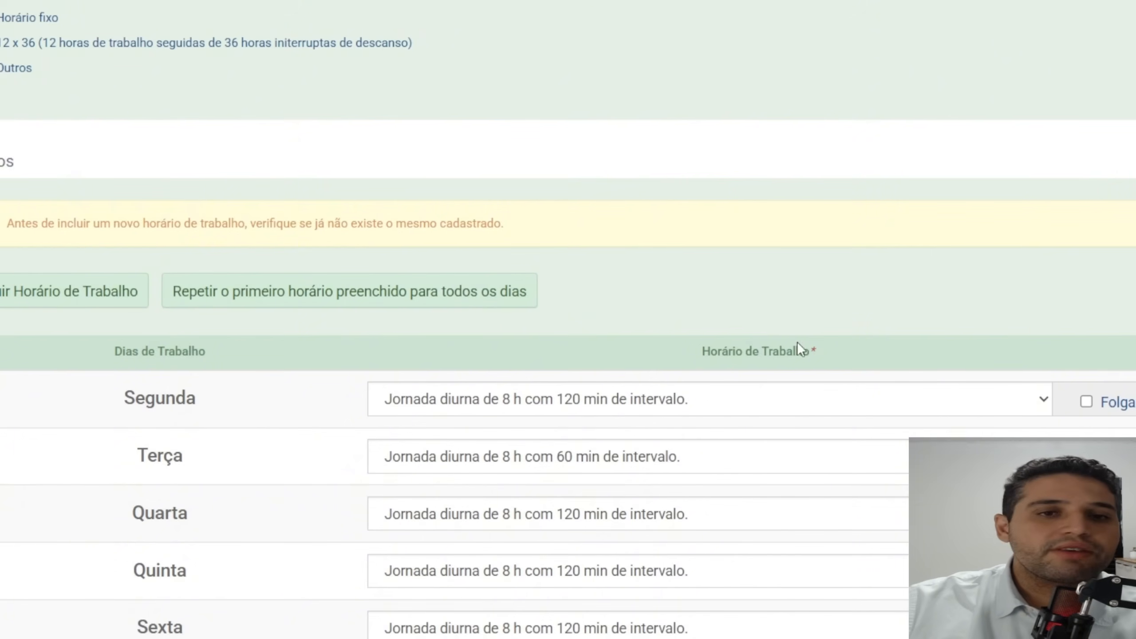
pyautogui.scroll(-5, 810, 341)
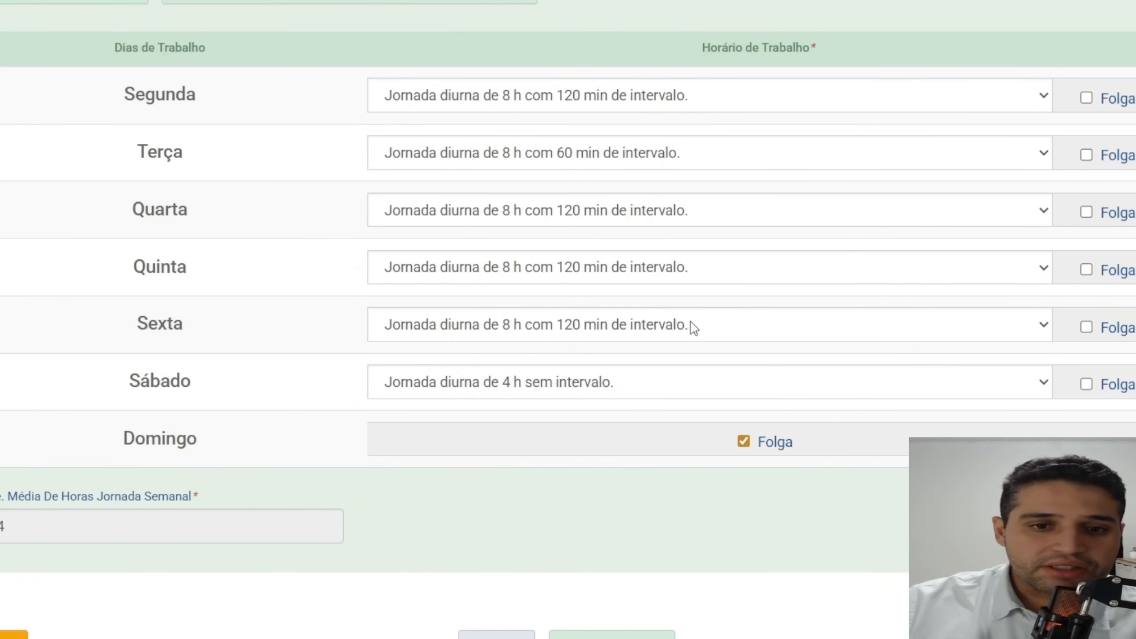
pyautogui.scroll(-4, 691, 303)
pyautogui.scroll(2, 692, 303)
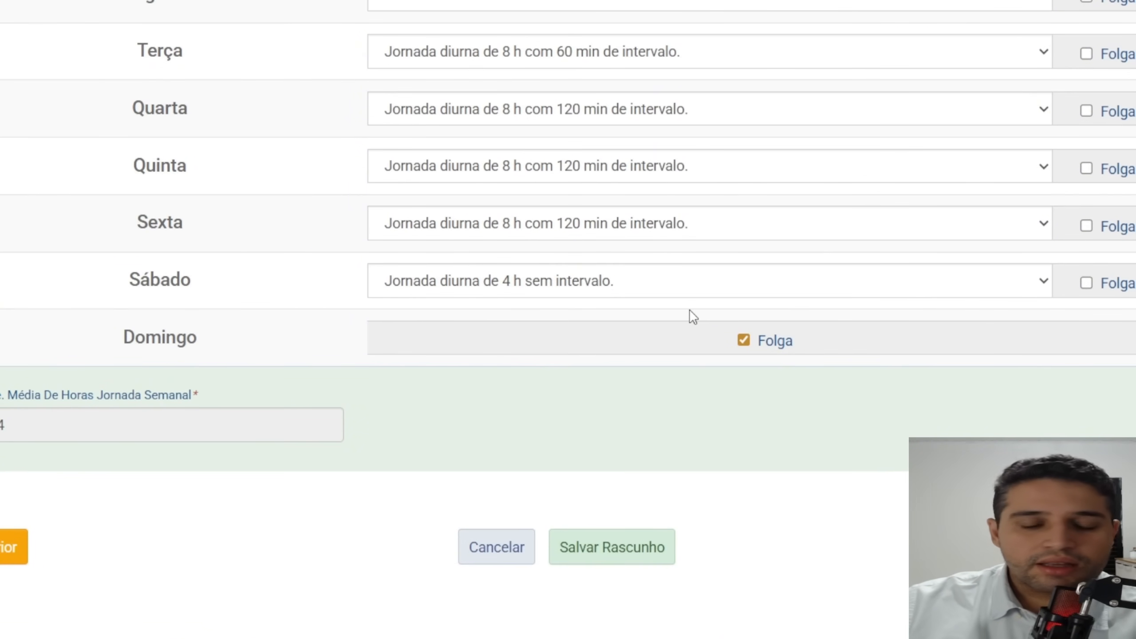